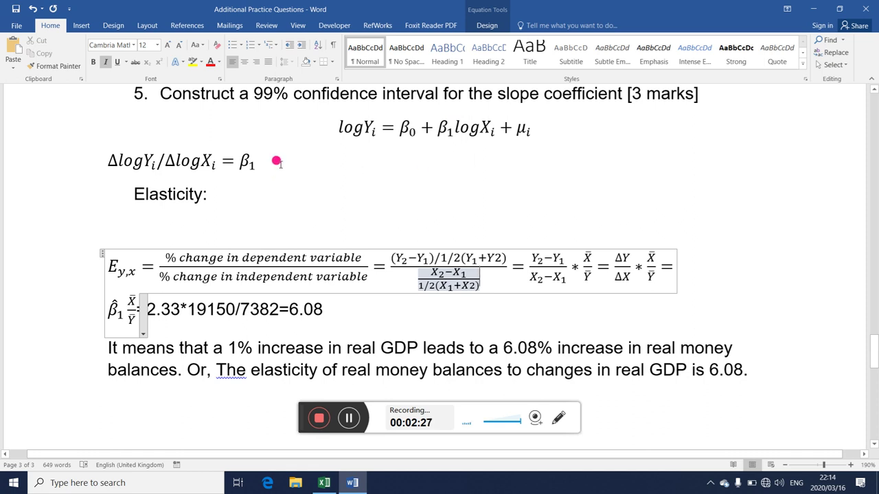
Step: Add "= elasticity" after β₁ in the ΔlogY/ΔlogX line
click(272, 160)
text(=)
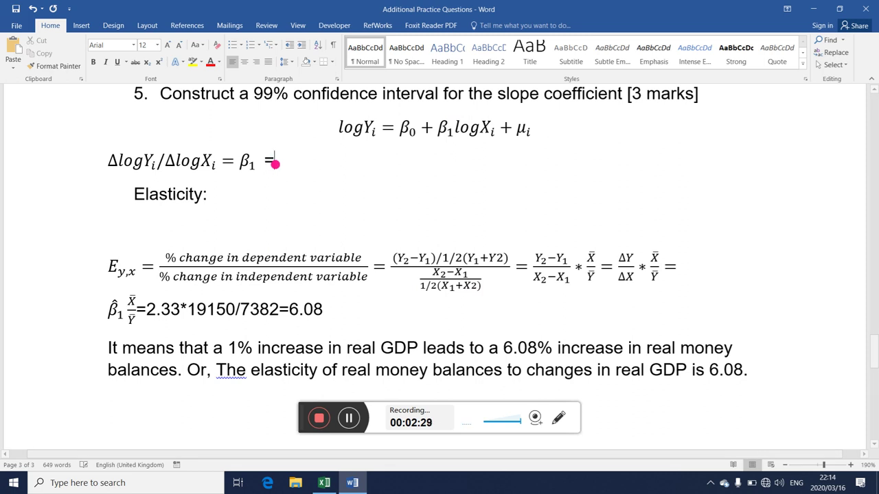
text(elsticity)
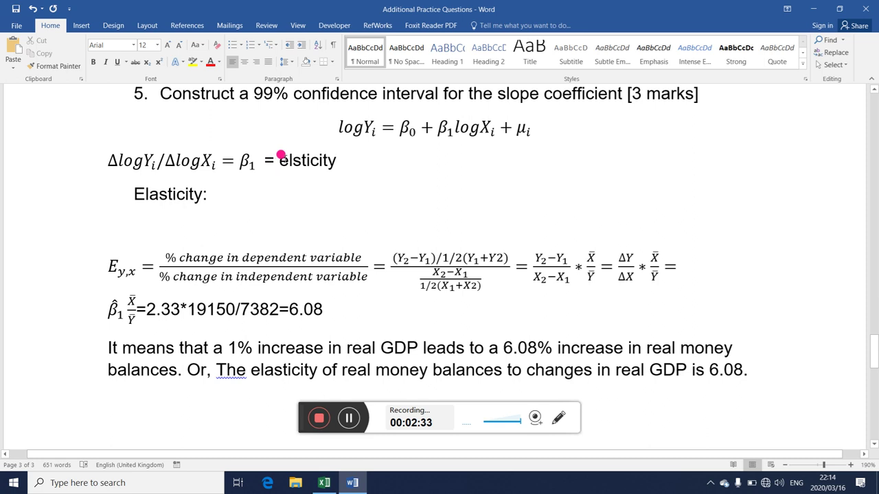
click(292, 158)
text(a)
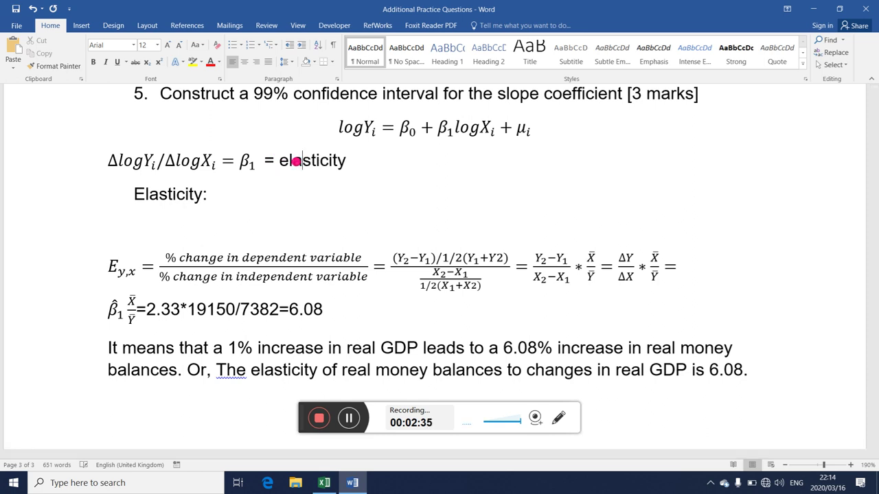
click(361, 160)
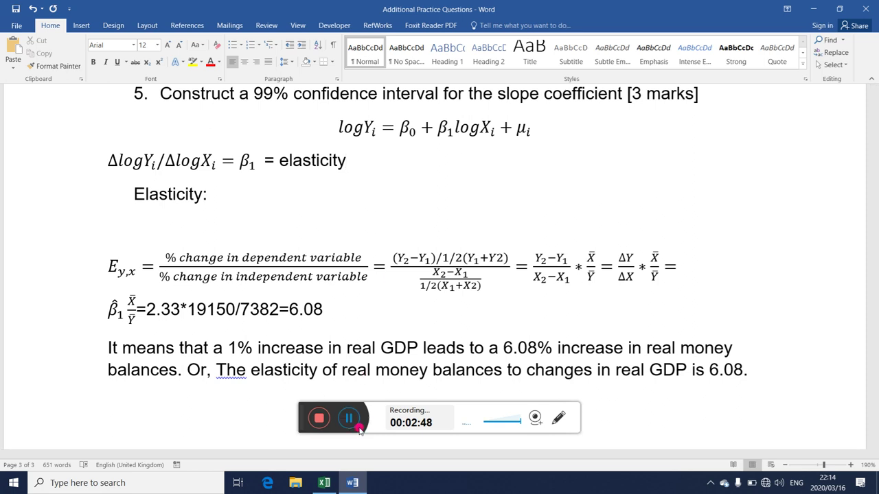
Step: Switch to the Excel workbook and start a Regression analysis with the log(M3/P) column, E1:E14, as the Y range
click(324, 483)
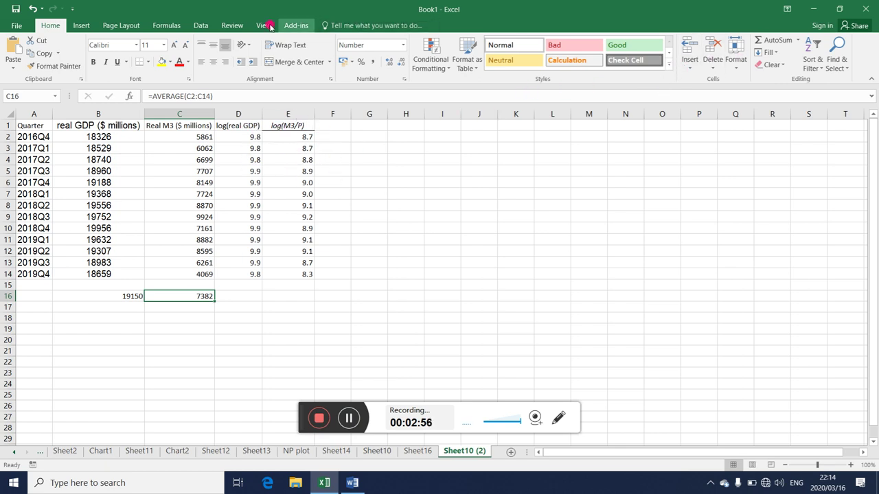
click(199, 26)
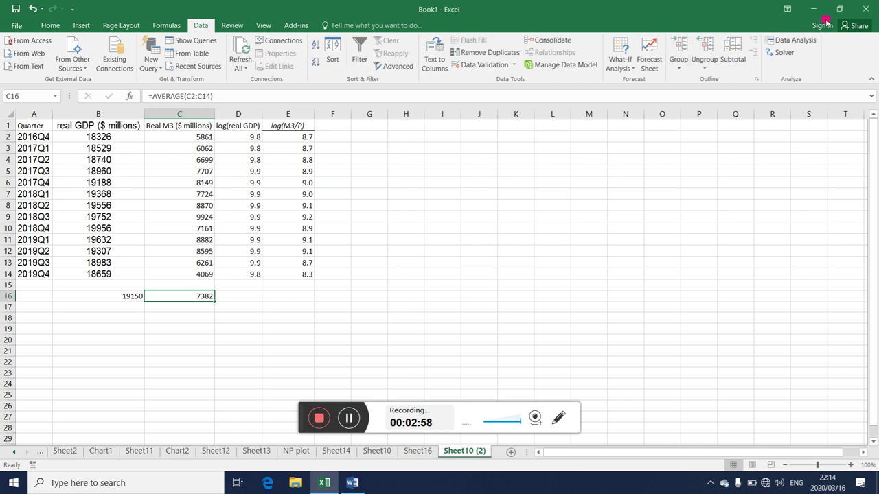
click(790, 40)
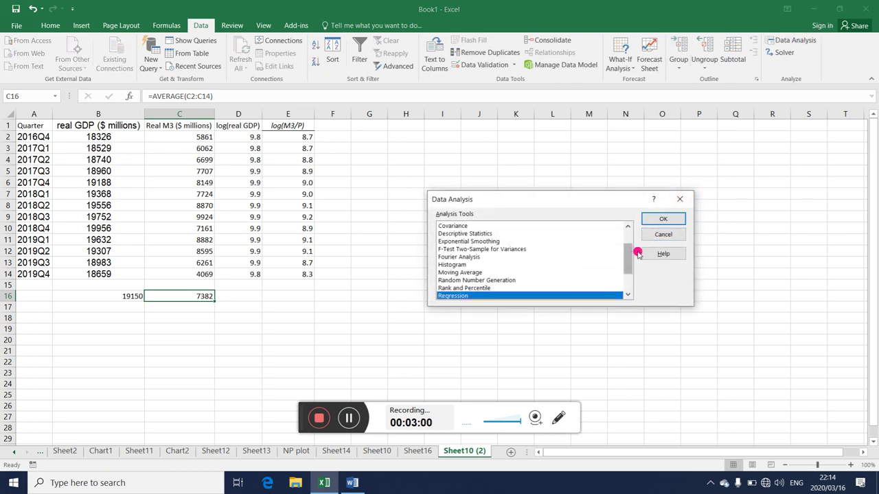
click(663, 218)
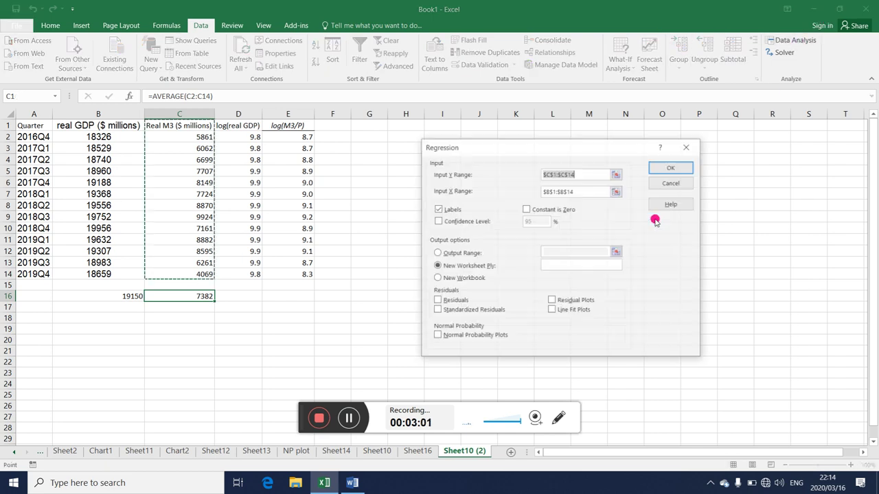
click(613, 175)
drag(294, 126, 303, 274)
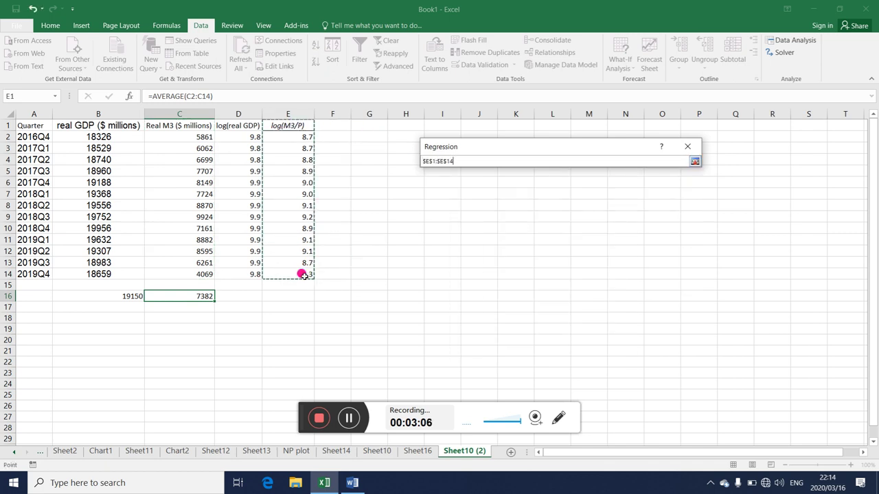
click(695, 161)
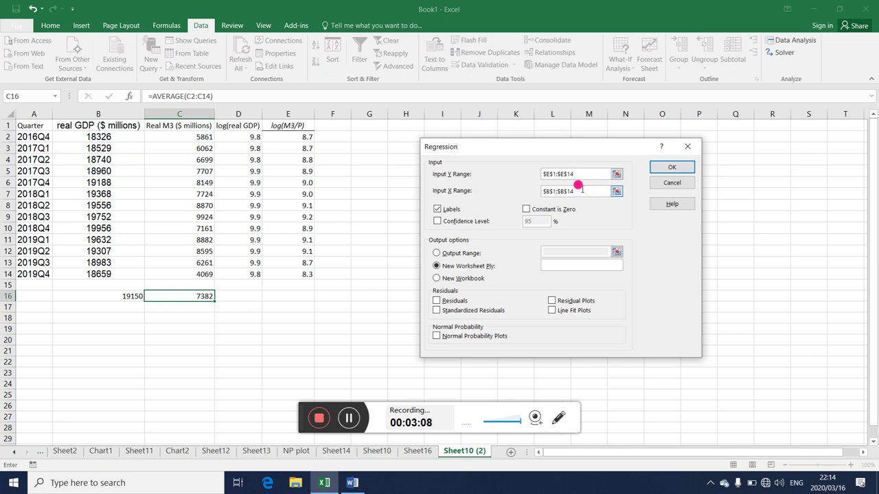
Step: Set the regression's X range to the log(real GDP) column, D1:D14, and output the results to a new worksheet
click(617, 191)
drag(254, 130, 254, 271)
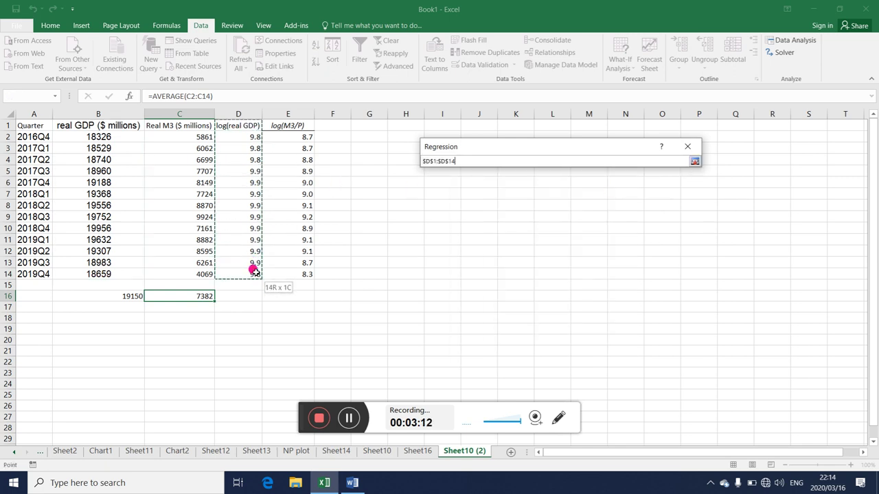
click(694, 161)
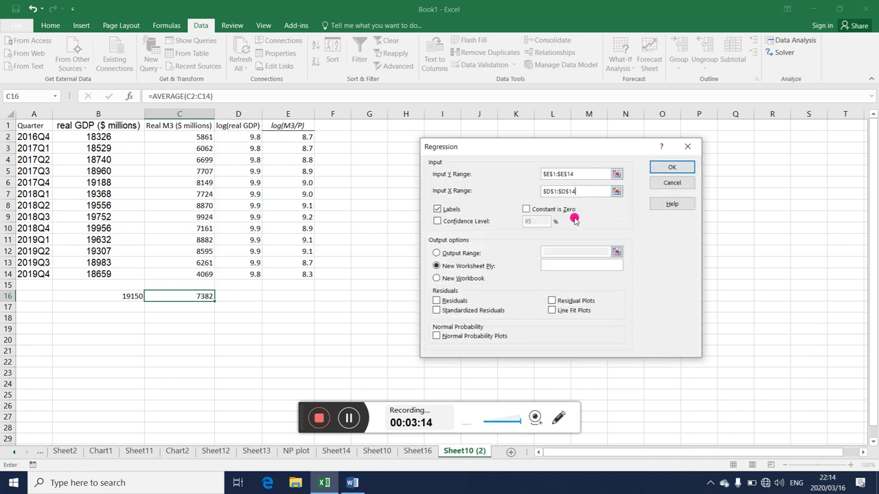
click(659, 167)
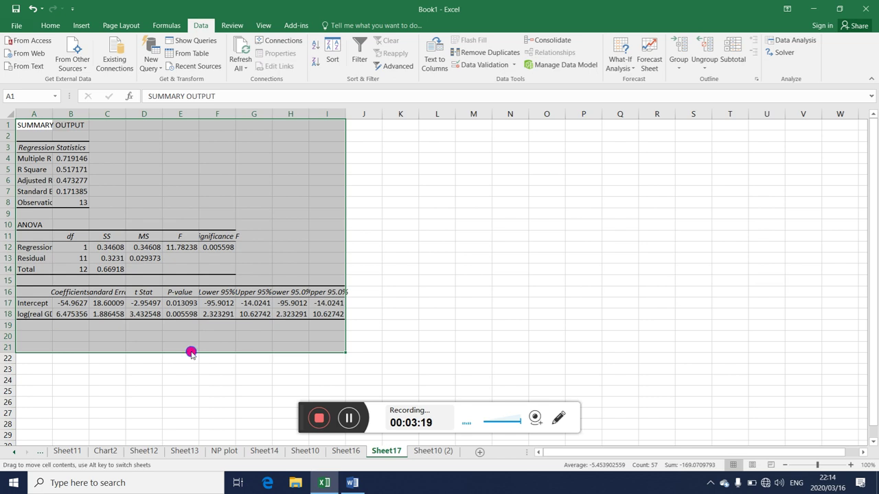
Step: Highlight the log(real GDP) coefficient in cell B18 with a yellow fill
click(72, 314)
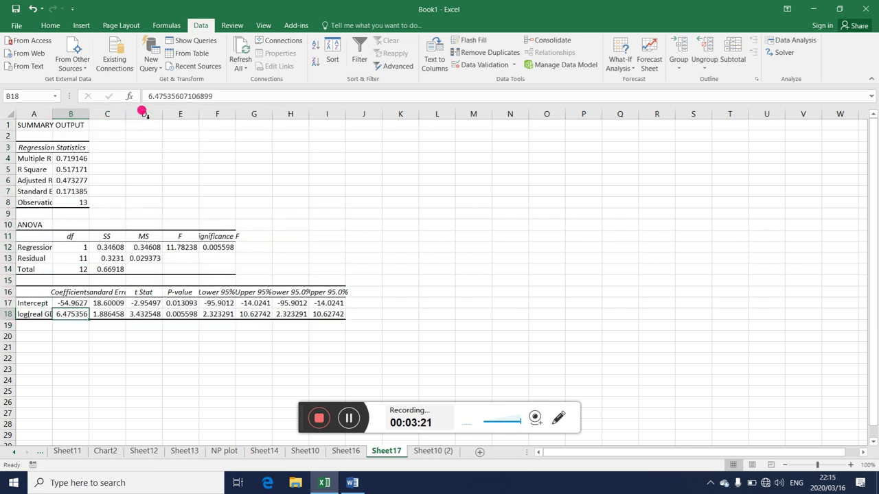
click(50, 25)
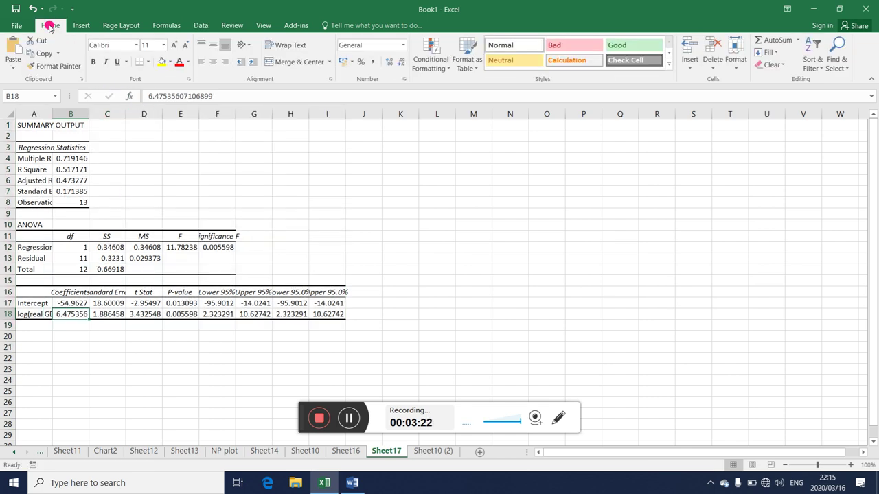
click(162, 62)
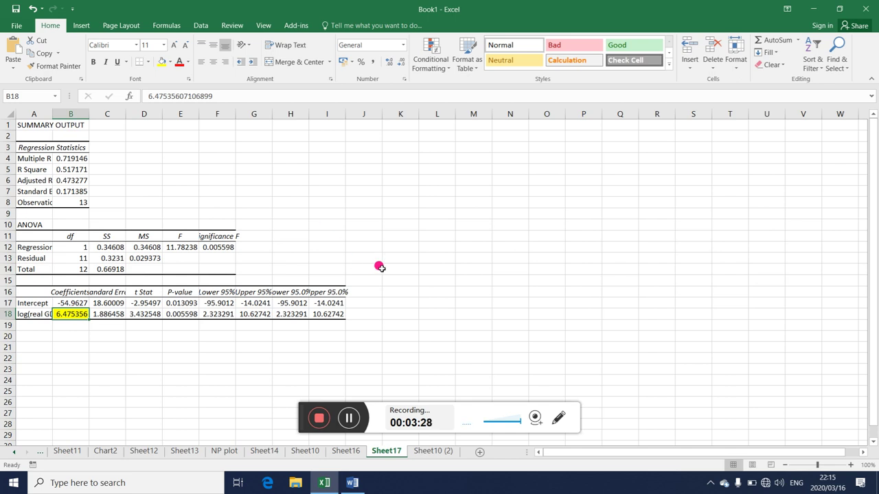
Step: Return to the Word document and append "= 6.48" after "elasticity" in the slope line
click(352, 483)
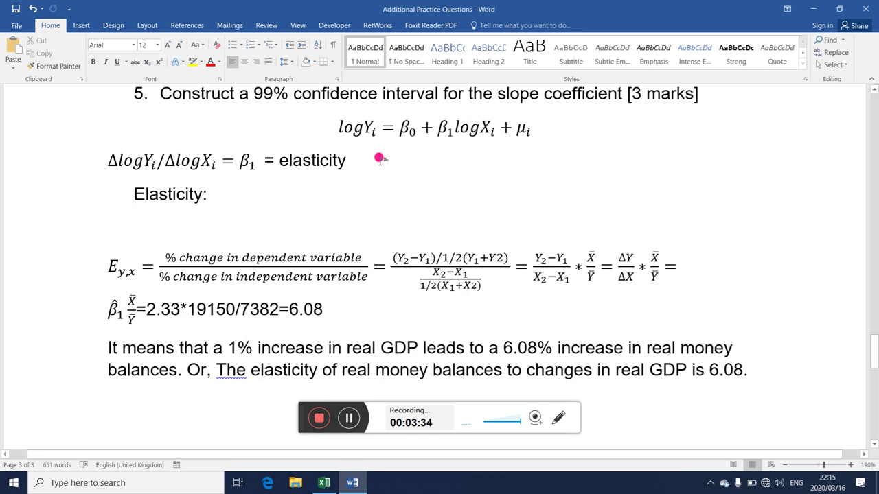
text(=)
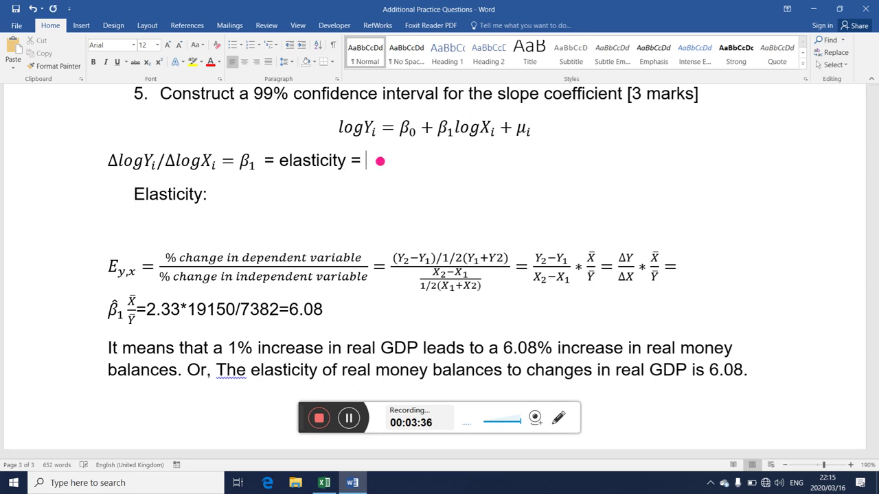
text( 6.48)
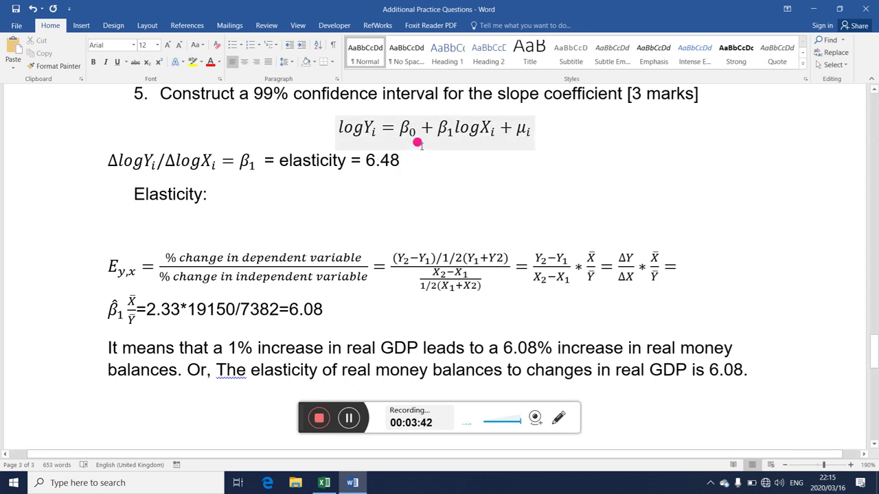
Step: Continue the elasticity line with the interpretation ": if X changes by 1%, then Y changes by 6.47"
text(: if )
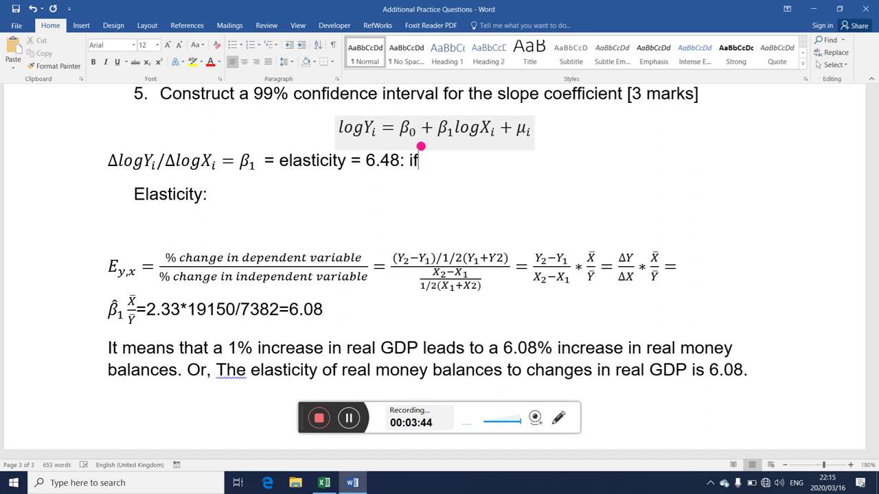
text(X)
text( inc)
key(BackSpace)
key(BackSpace)
key(BackSpace)
text(changes)
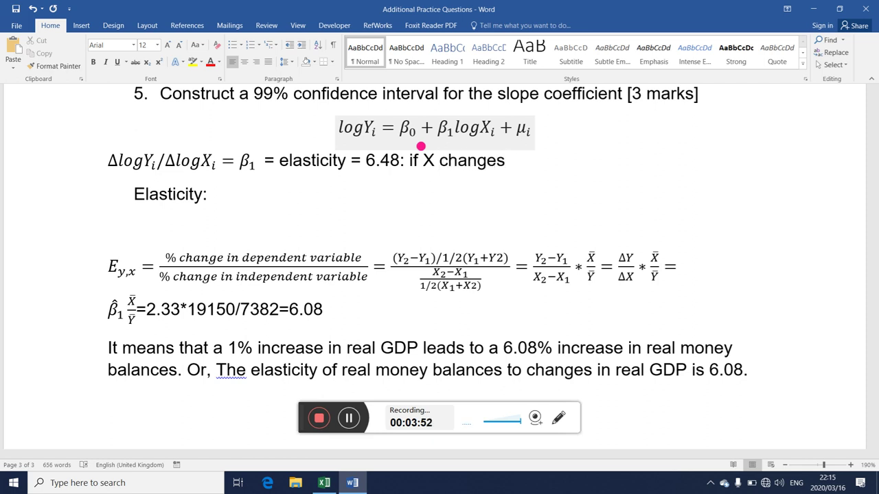
text( by)
text(1%, )
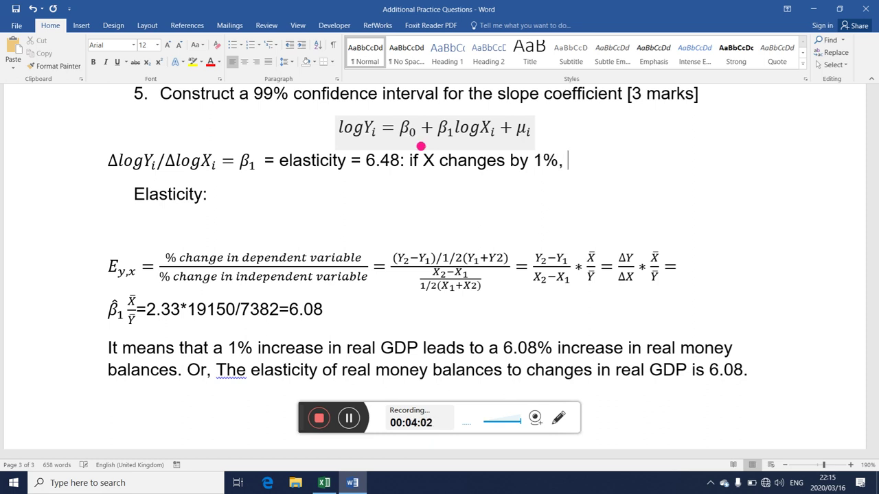
text(then Y)
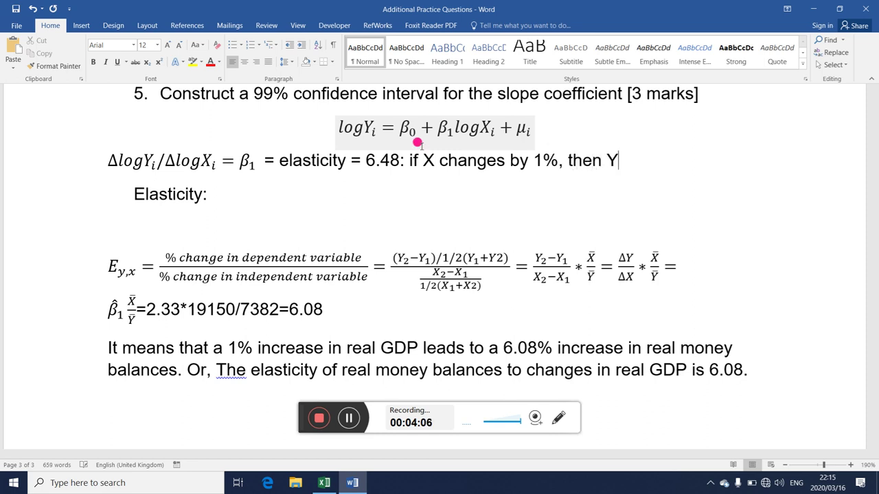
text( changes by 6.)
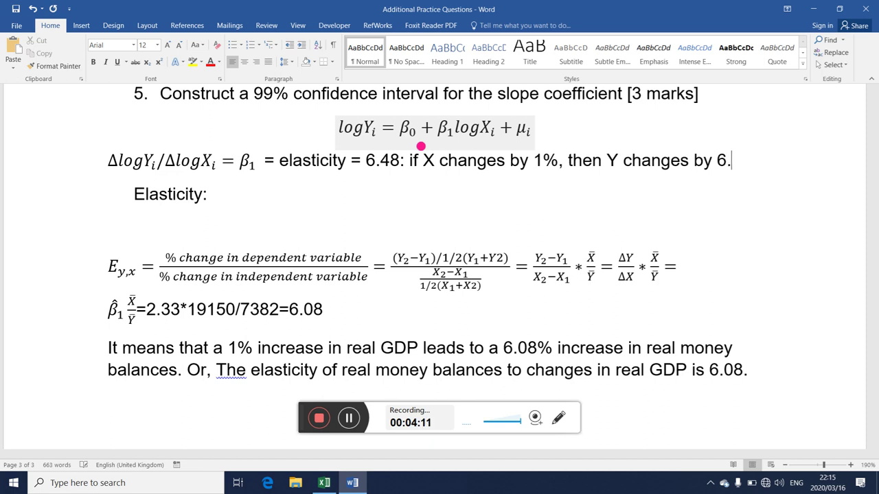
text(47)
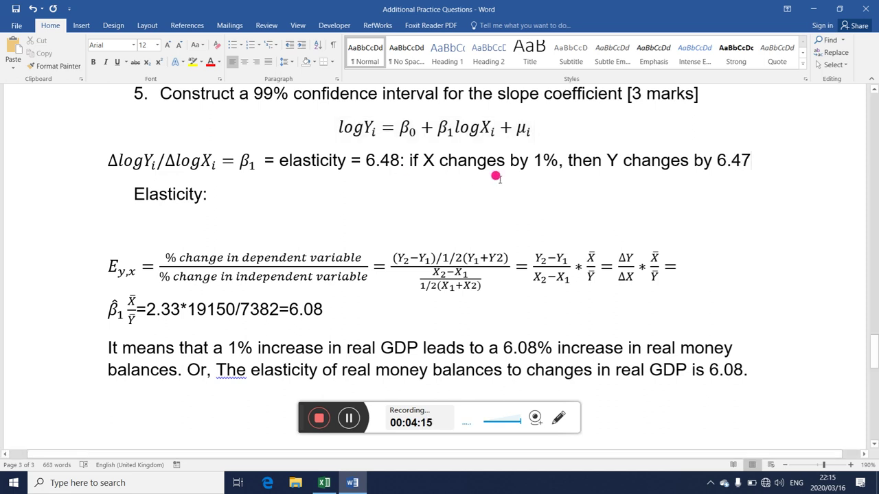
Step: Replace "Y" in the interpretation sentence with "real money balances"
key(BackSpace)
text(real m)
text(oney balanc)
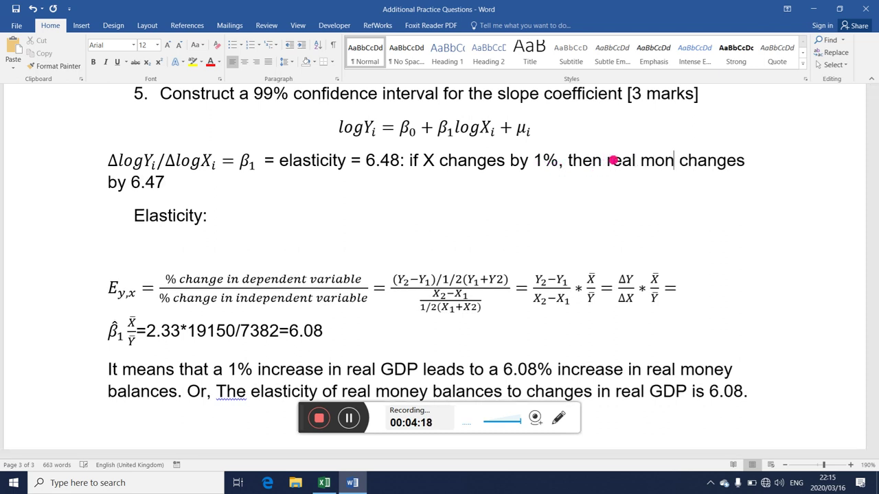
text(es changes by 6.47)
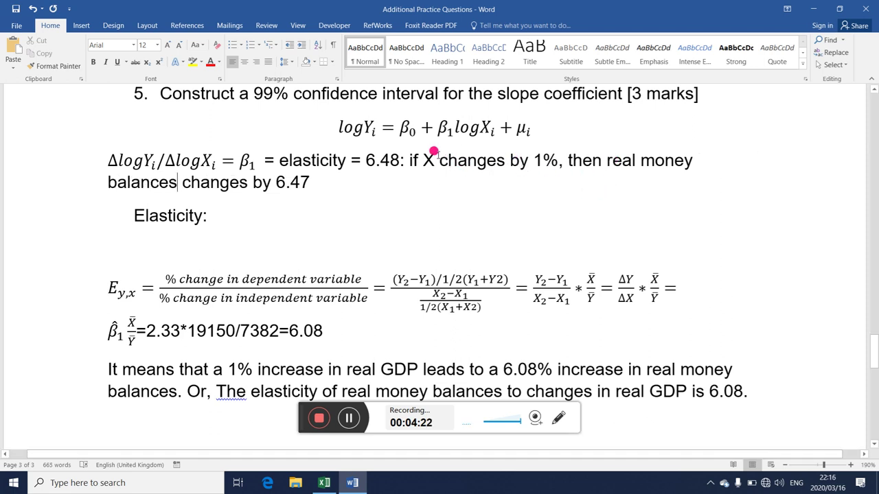
Step: Replace "X" in the interpretation with "real gdp" and finish the sentence with "%, on average."
key(BackSpace)
text(real gdp)
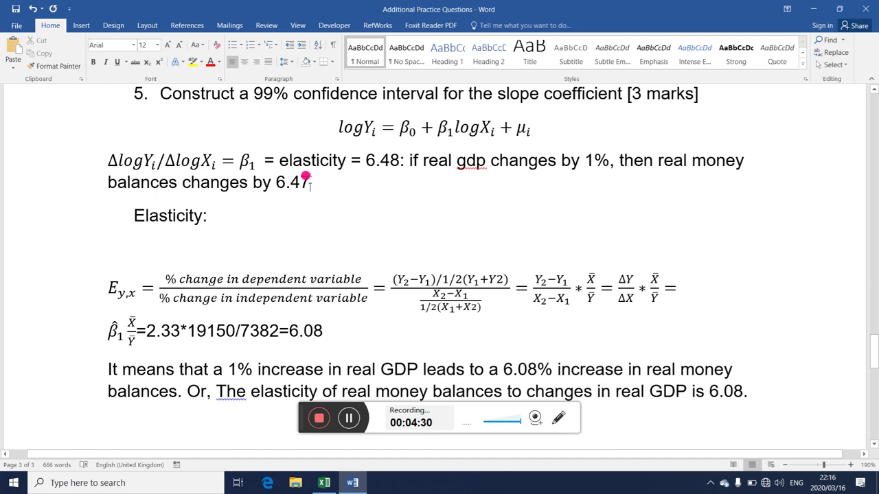
text(%)
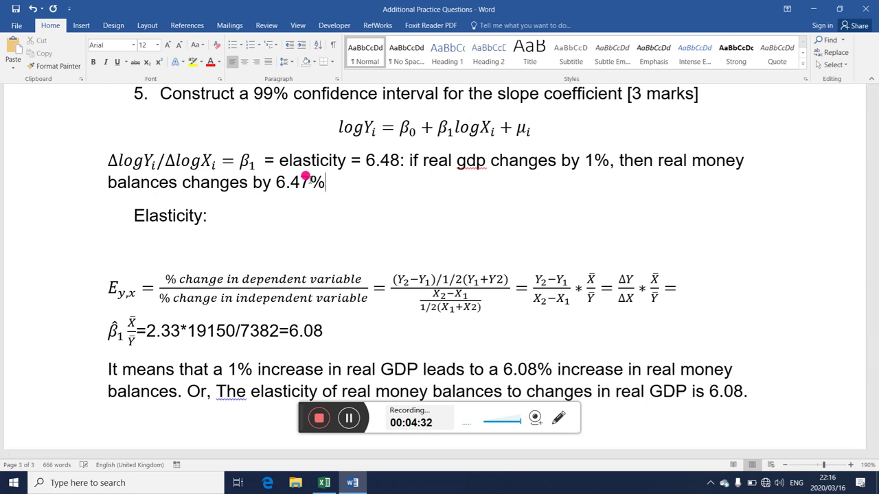
text(, on average.)
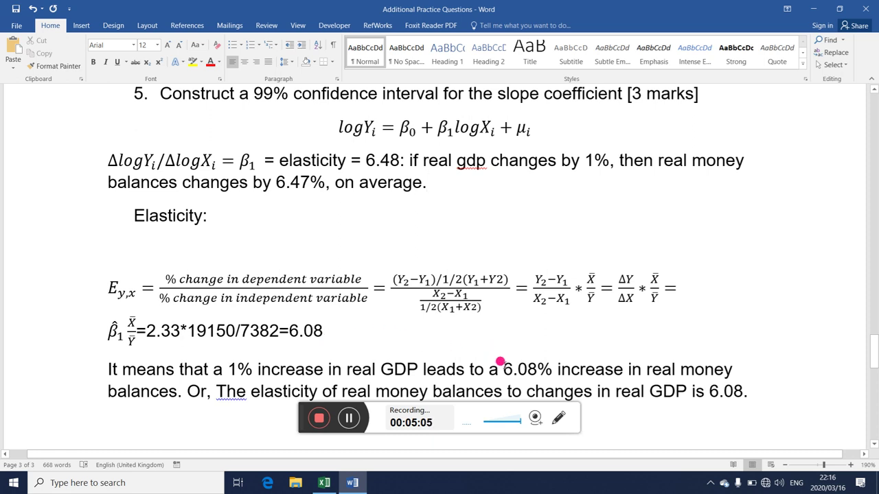
Step: Color "6.08%" in the closing paragraph and "6.47%," in the log-model interpretation red
drag(502, 369, 555, 369)
click(210, 62)
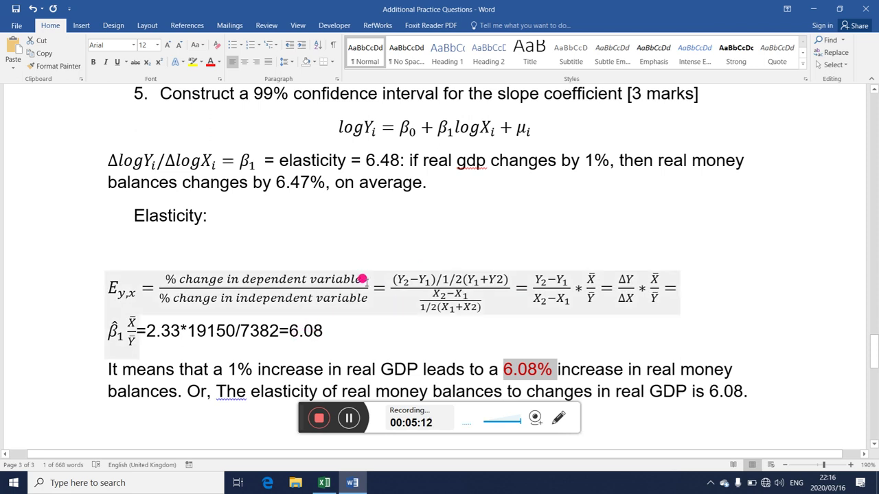
drag(275, 180, 332, 179)
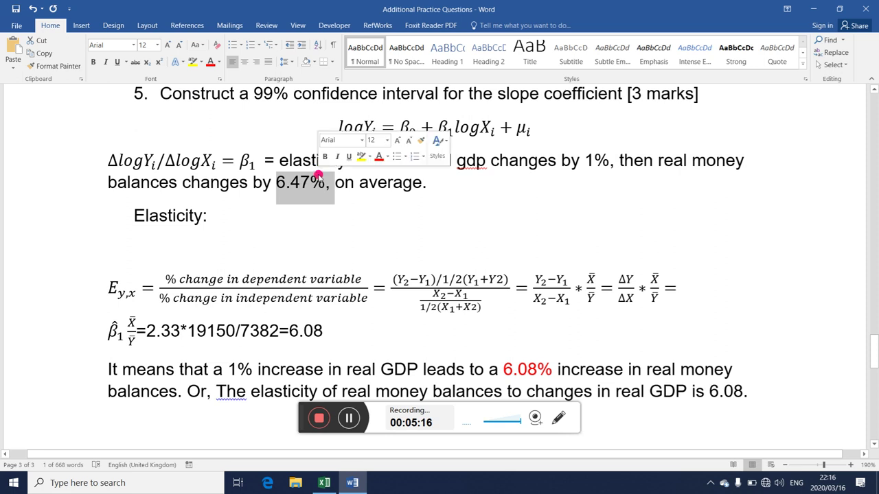
click(210, 62)
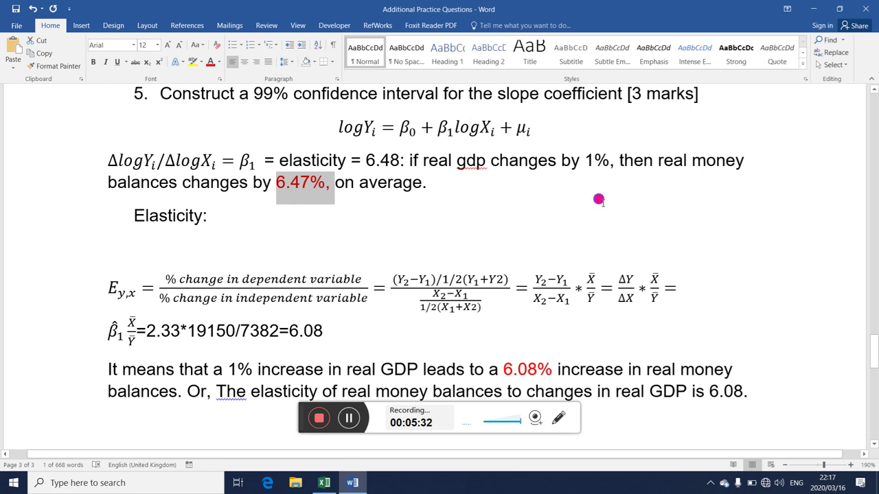
click(597, 198)
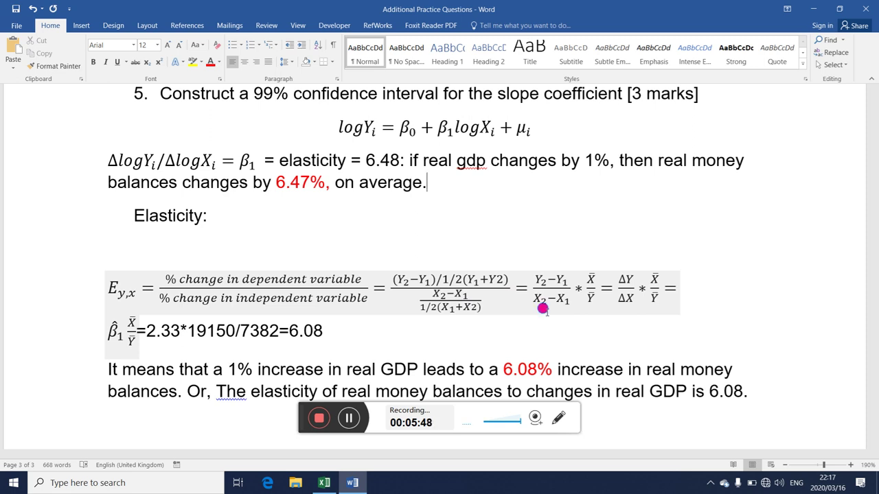
click(543, 308)
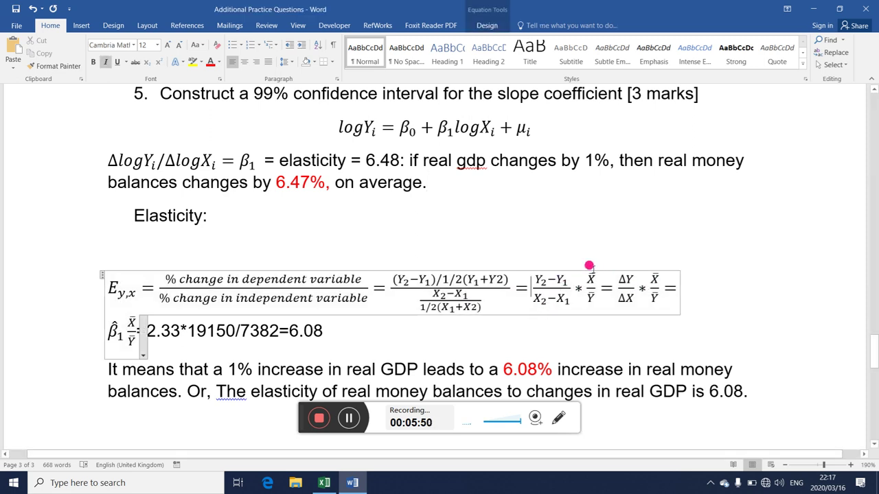
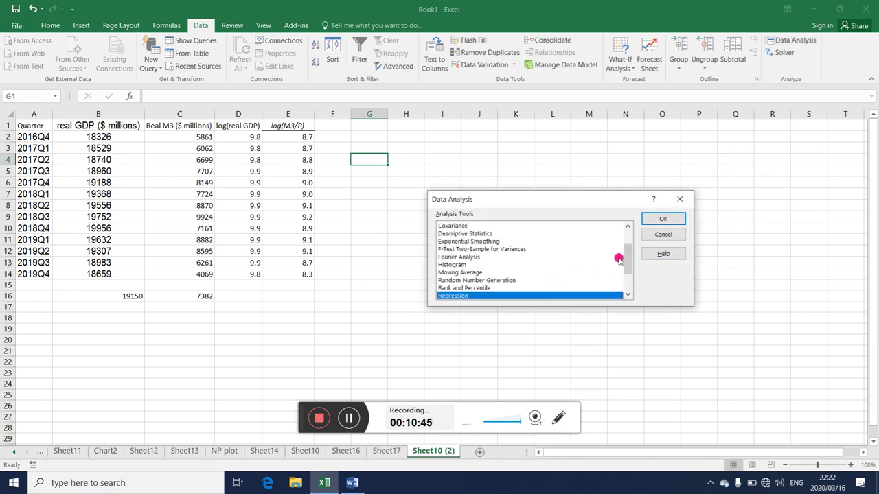
Step: Run a regression with Y range E1:E14 and X range B1:B14 to a new worksheet, and fit column B of the output
click(660, 219)
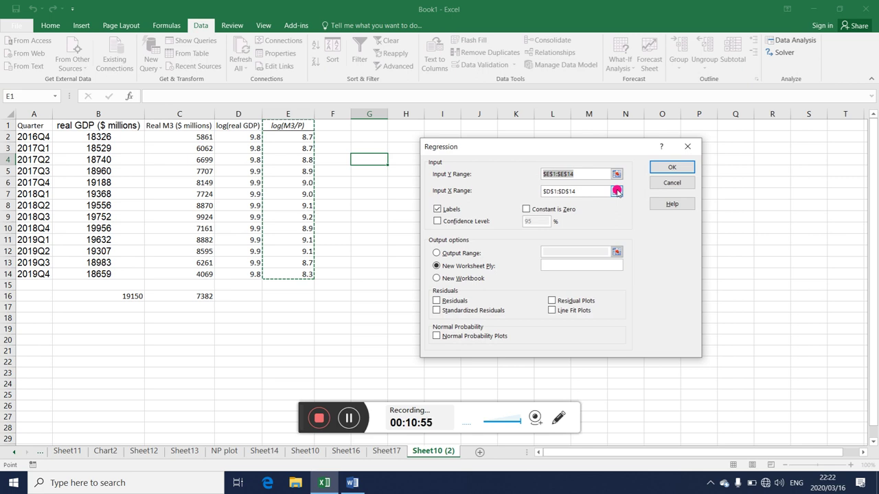
click(616, 191)
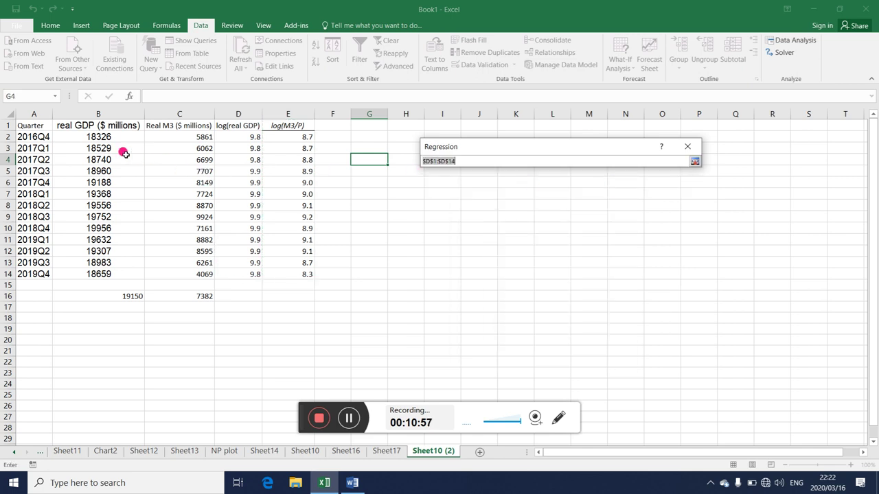
drag(88, 127, 97, 273)
click(694, 160)
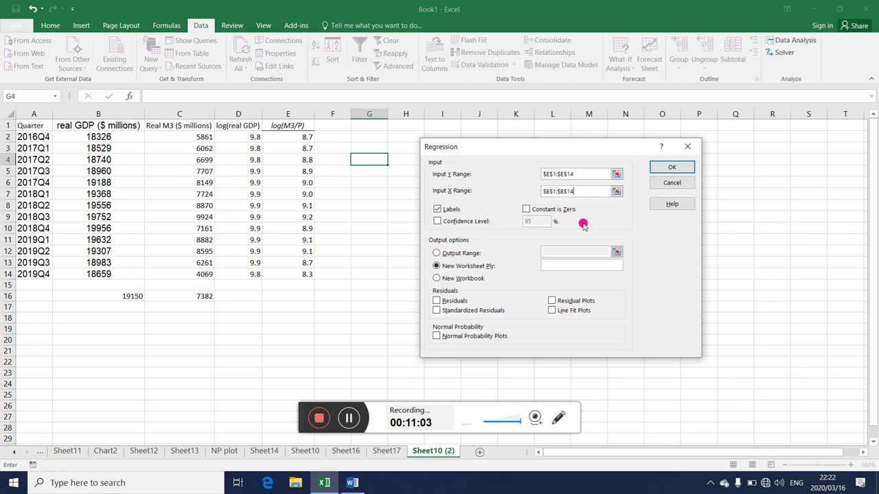
click(656, 167)
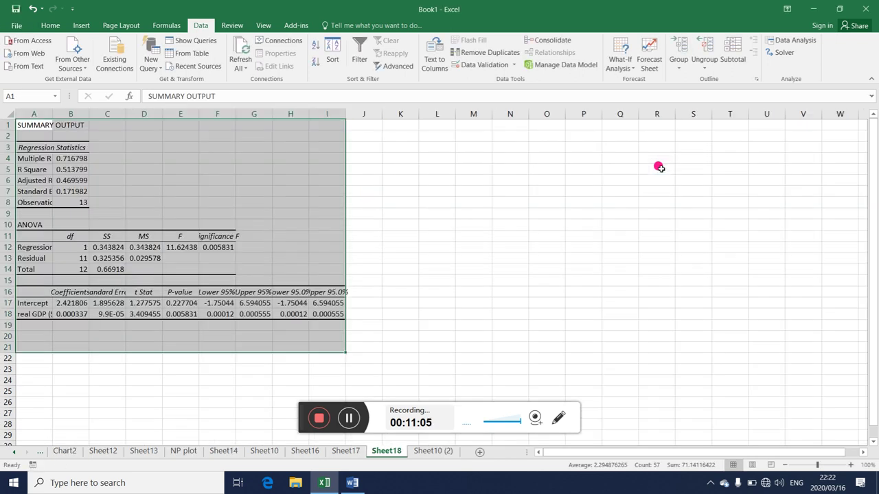
click(111, 343)
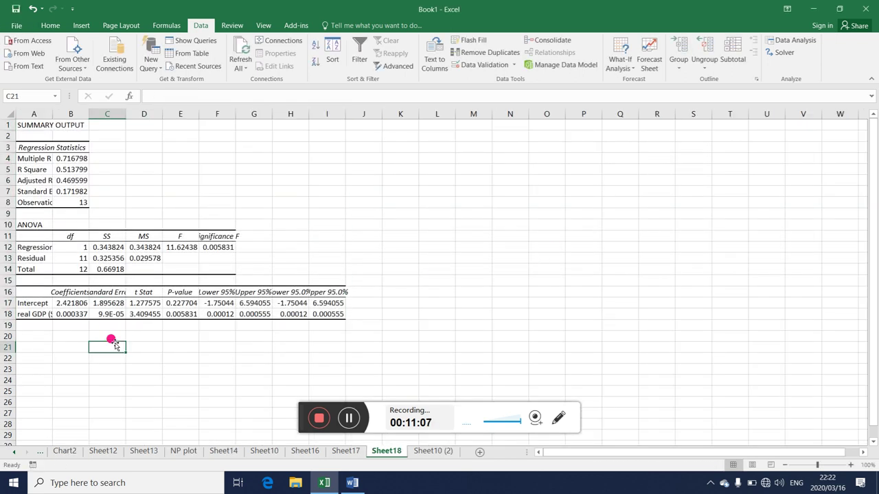
double_click(89, 113)
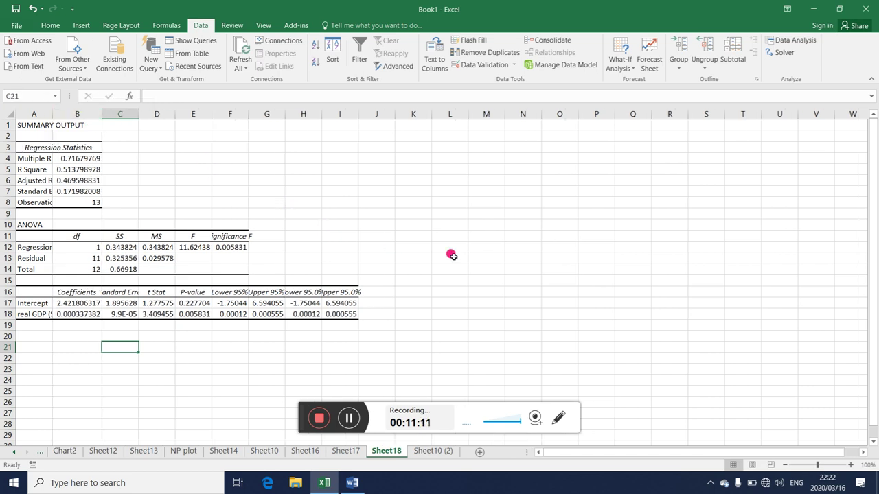
Step: Copy the real GDP coefficient from the regression output into the Word document after "=19150*" and complete the line with "=6.46"
click(88, 313)
key(ctrl+c)
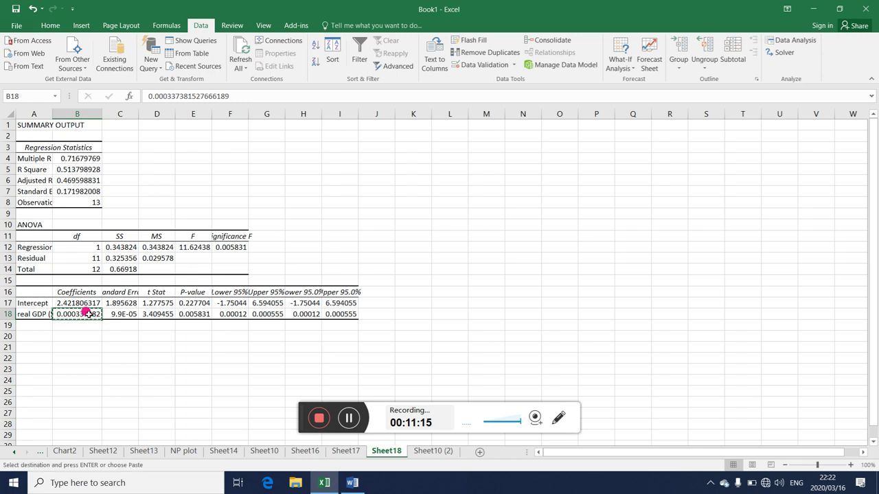
click(364, 483)
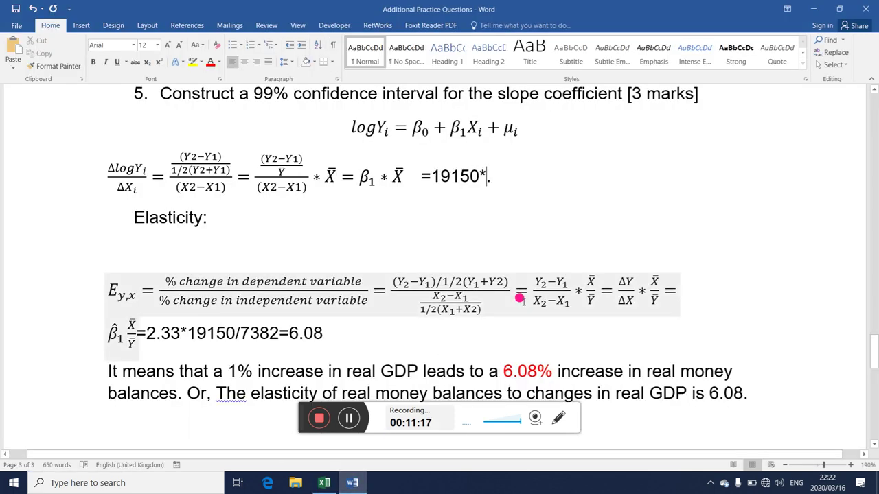
click(487, 177)
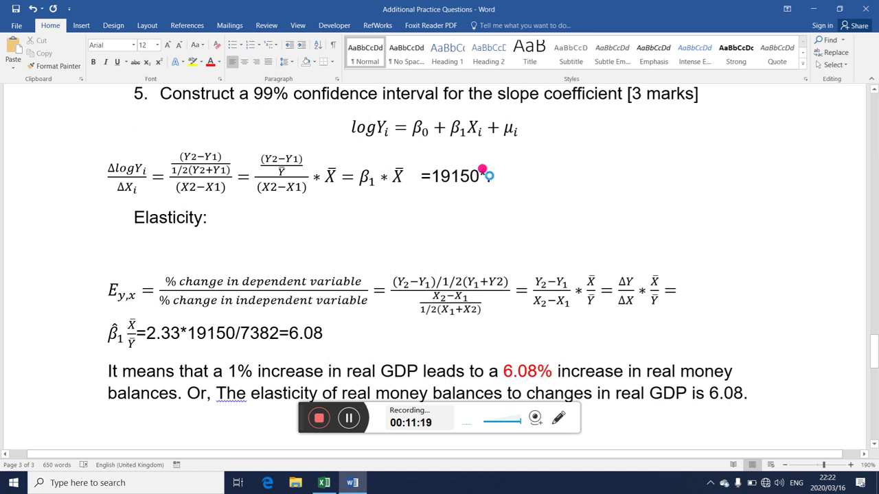
key(ctrl+v)
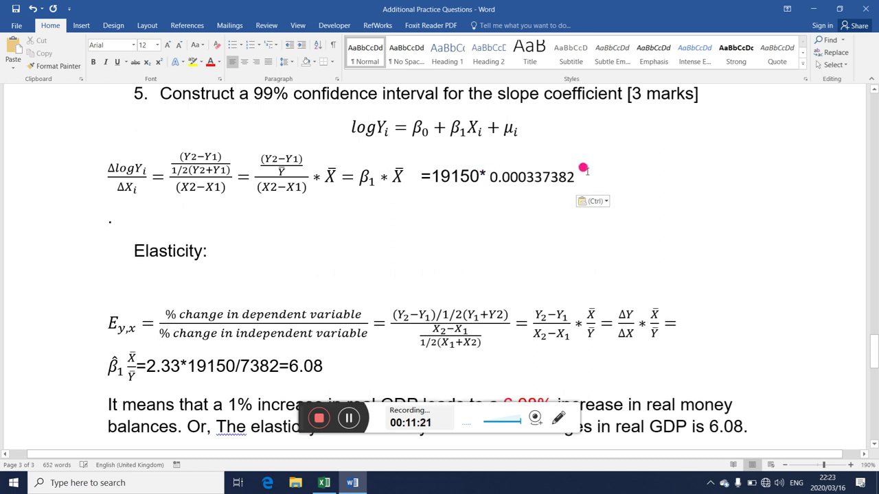
text(=)
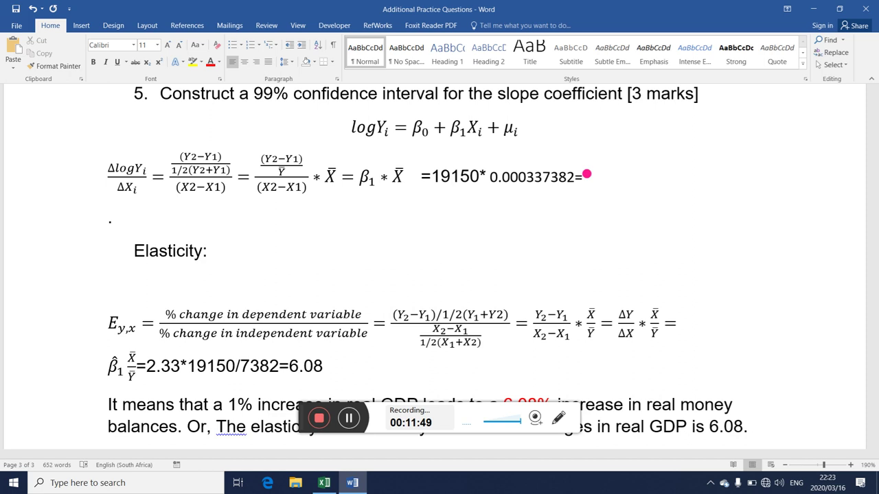
text(.46)
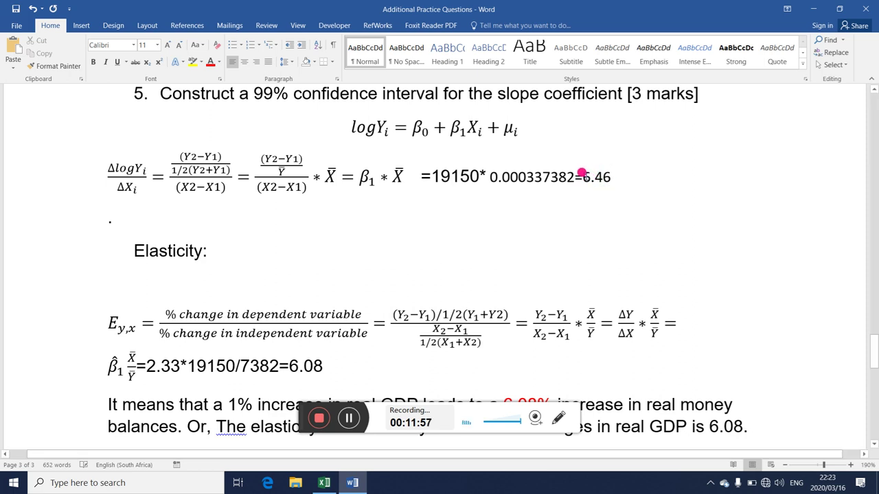
Step: Color the result "6.46" at the end of the elasticity line red
double_click(600, 174)
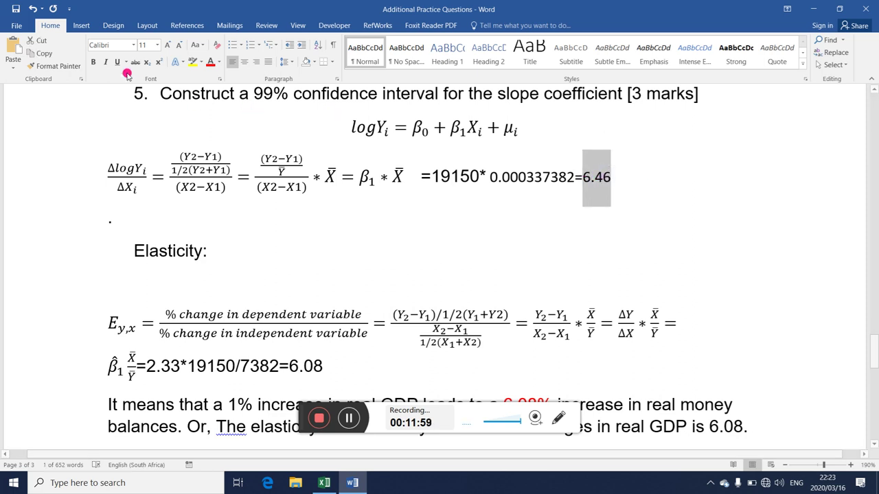
click(210, 62)
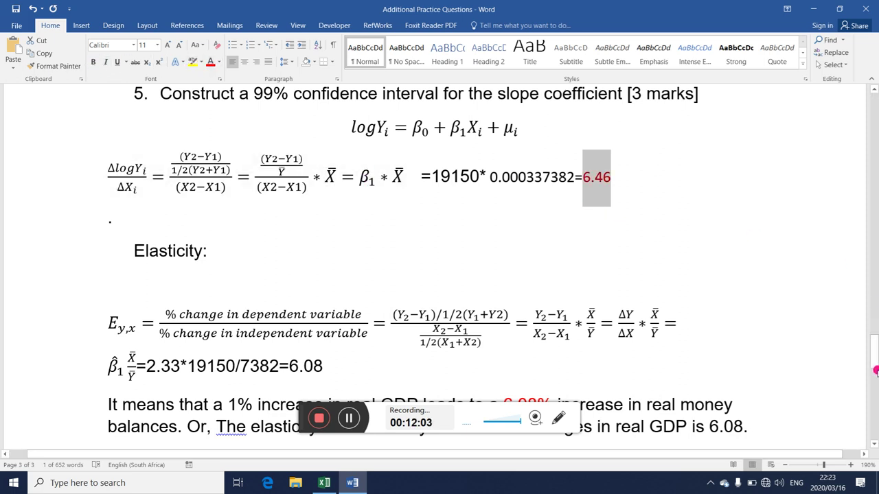
click(873, 444)
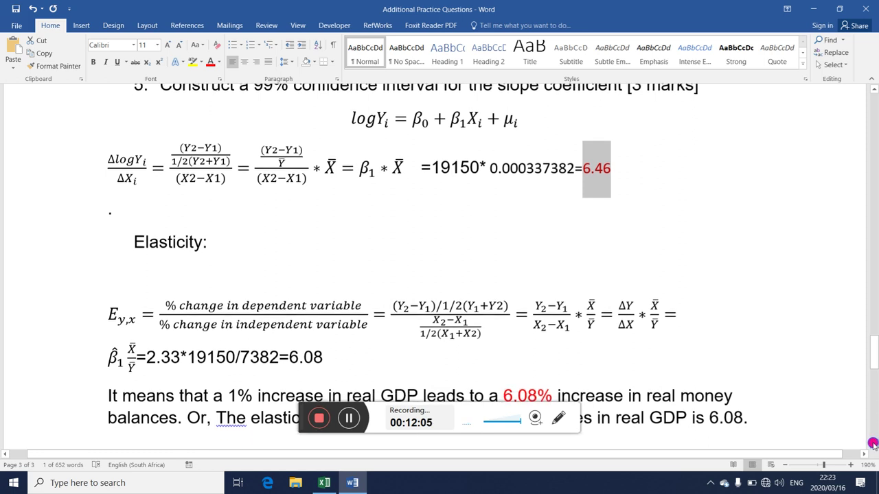
click(872, 443)
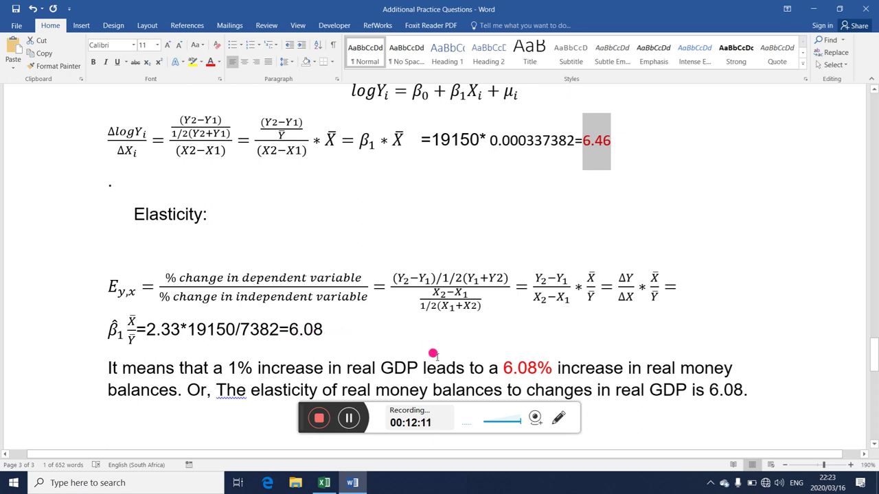
click(603, 143)
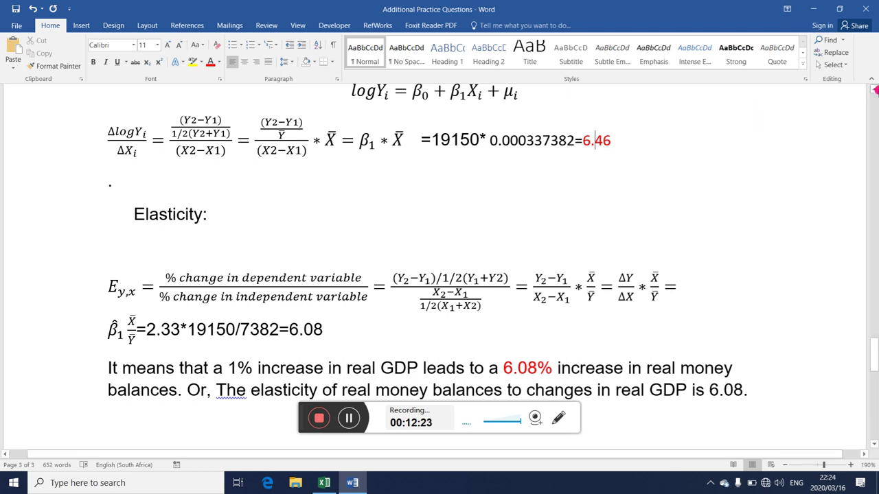
Step: Change the model equation under question 5 to a lin-log form by removing "log" before Y and adding "log" before X
click(875, 88)
click(874, 89)
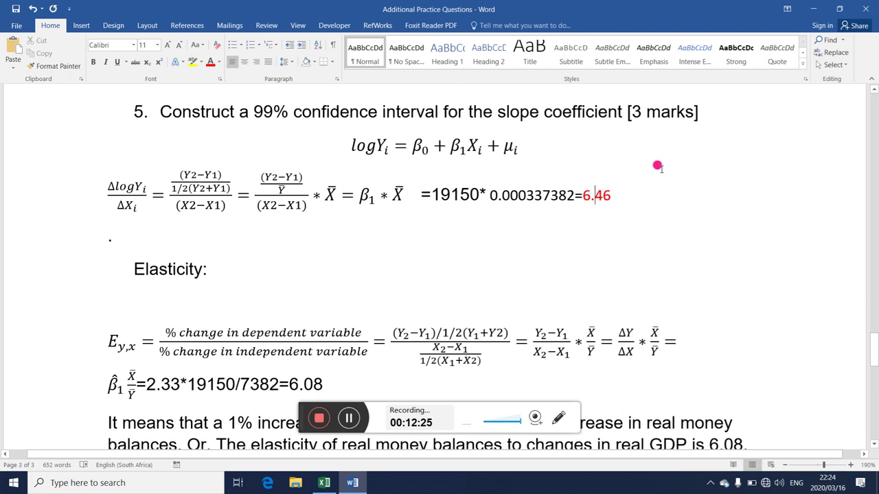
click(371, 143)
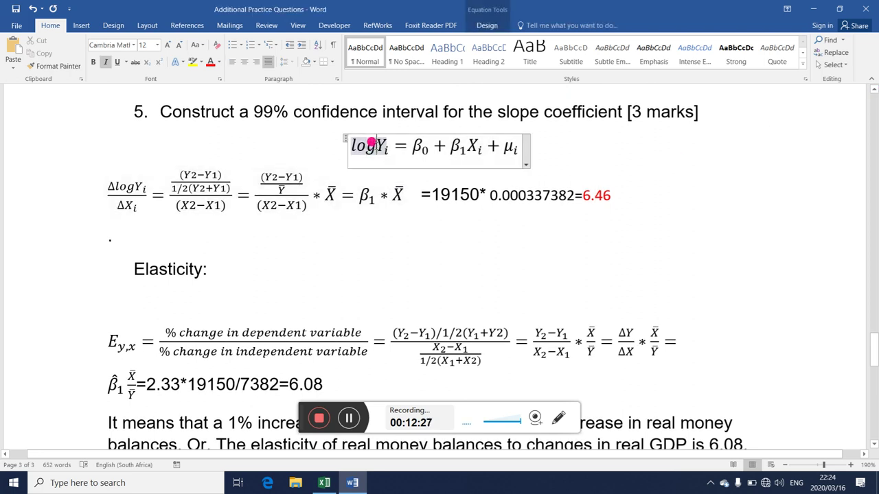
key(BackSpace)
key(BackSpace)
key(BackSpace)
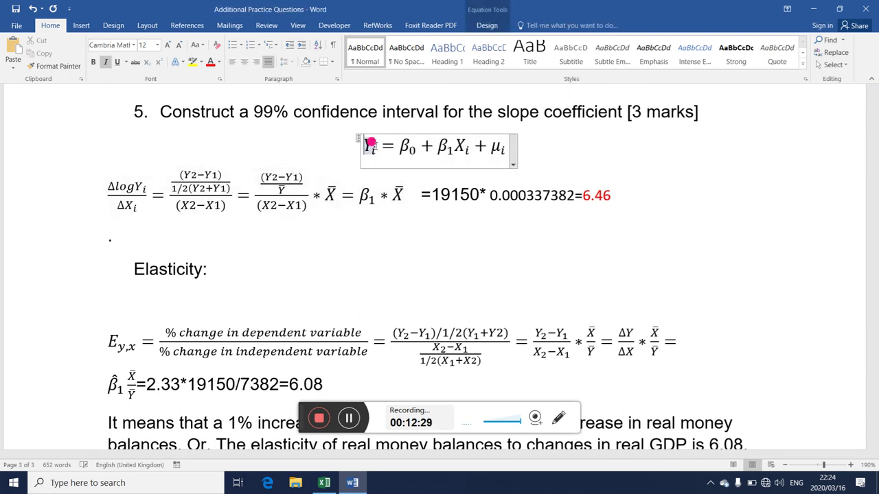
double_click(451, 136)
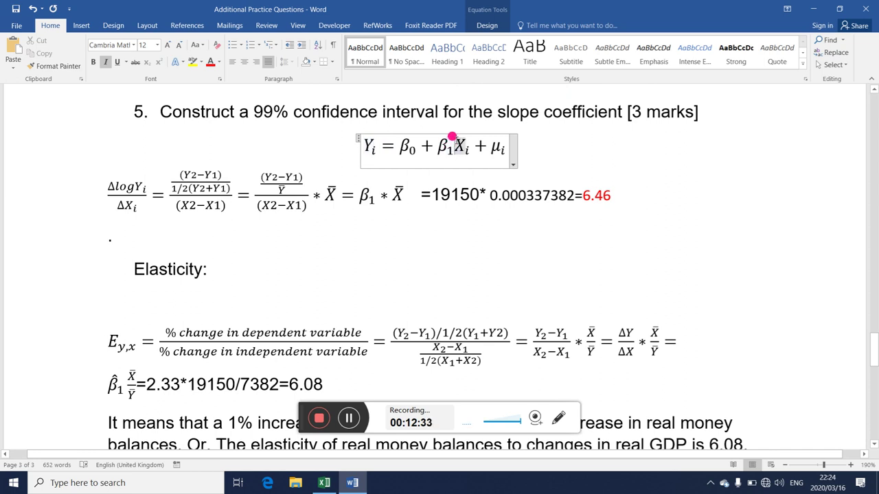
text(log)
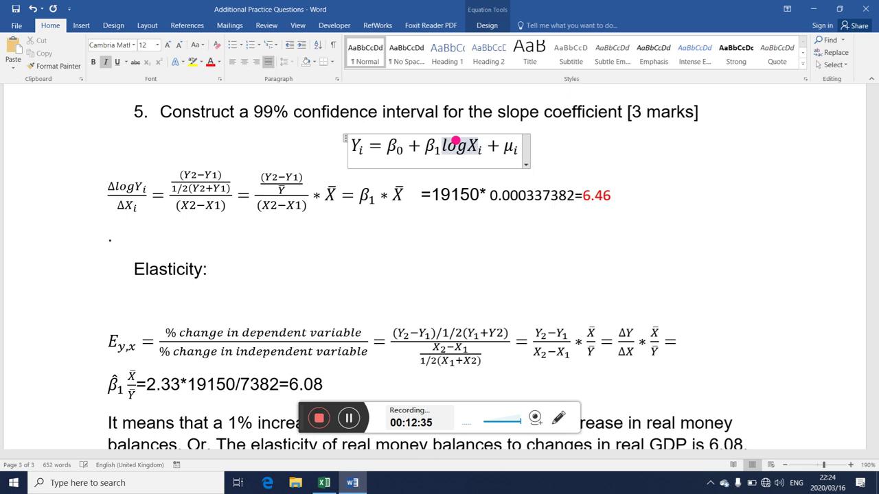
click(641, 221)
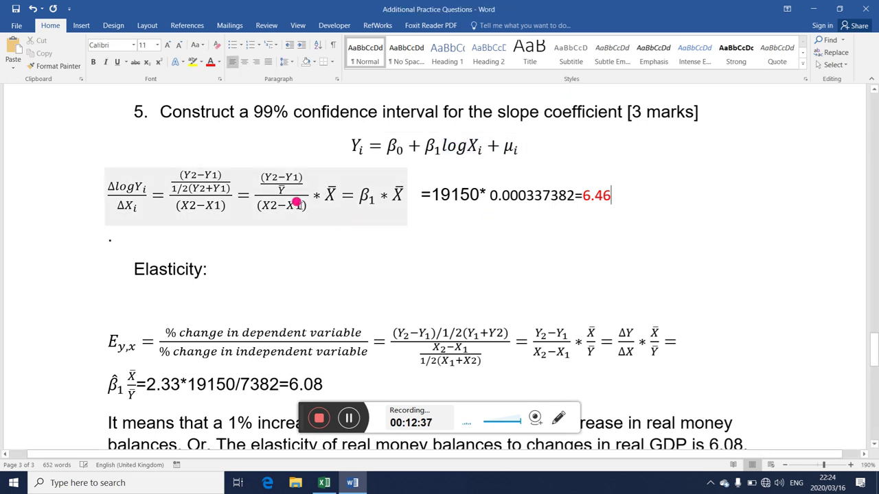
Step: Change the first fraction of the elasticity derivation to ΔYi over ΔlogXi
click(178, 180)
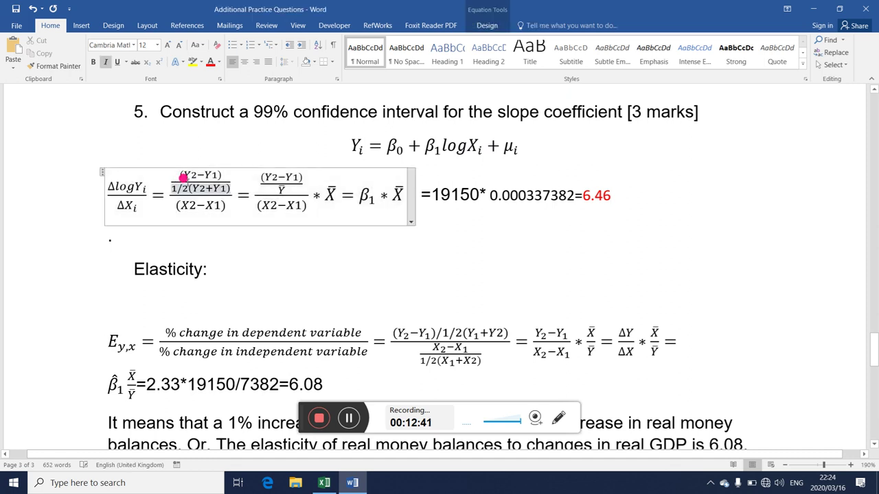
click(172, 200)
double_click(131, 185)
key(BackSpace)
key(BackSpace)
key(BackSpace)
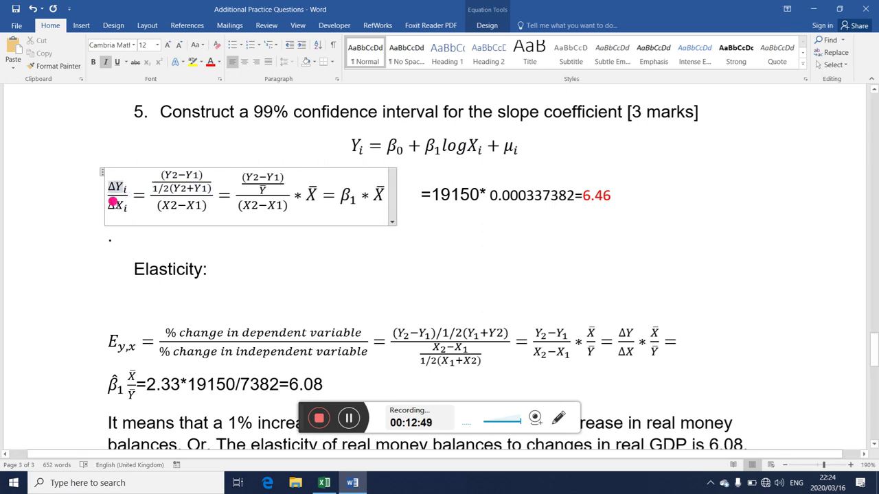
click(113, 201)
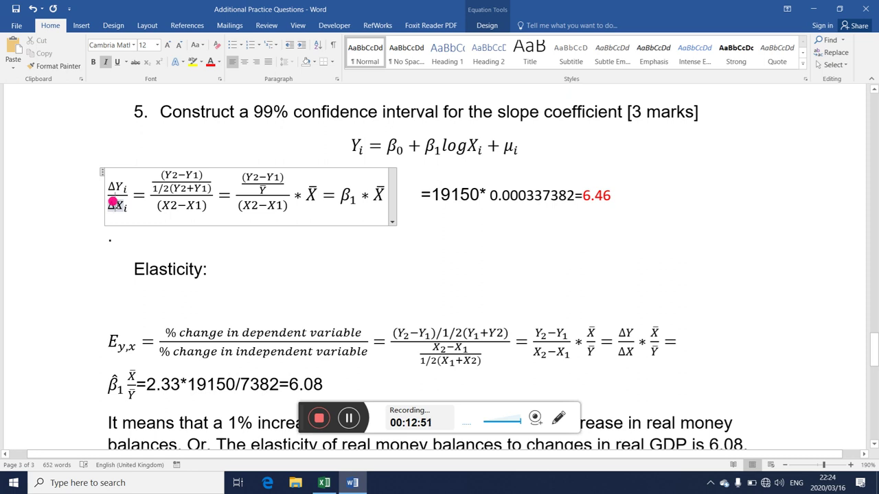
text(log)
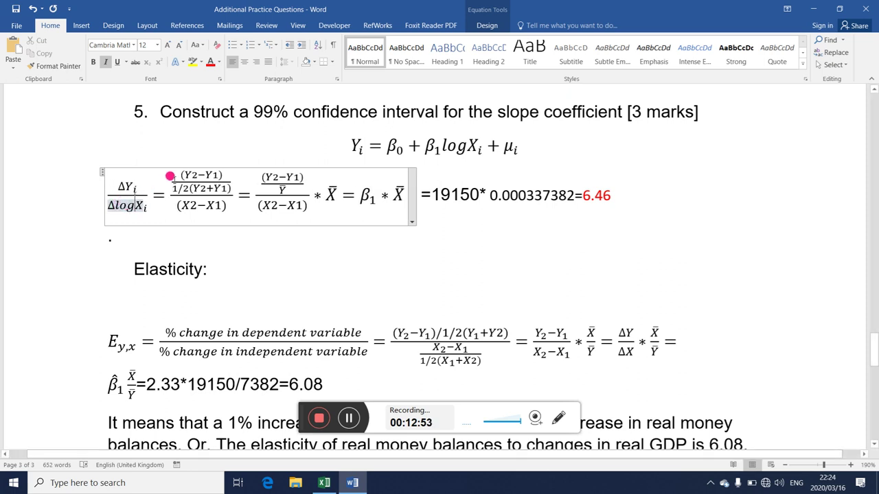
Step: Move the (Y2−Y1) over 1/2(Y2+Y1) fraction from the numerator into the denominator, following (X2−X1)
drag(175, 173, 197, 189)
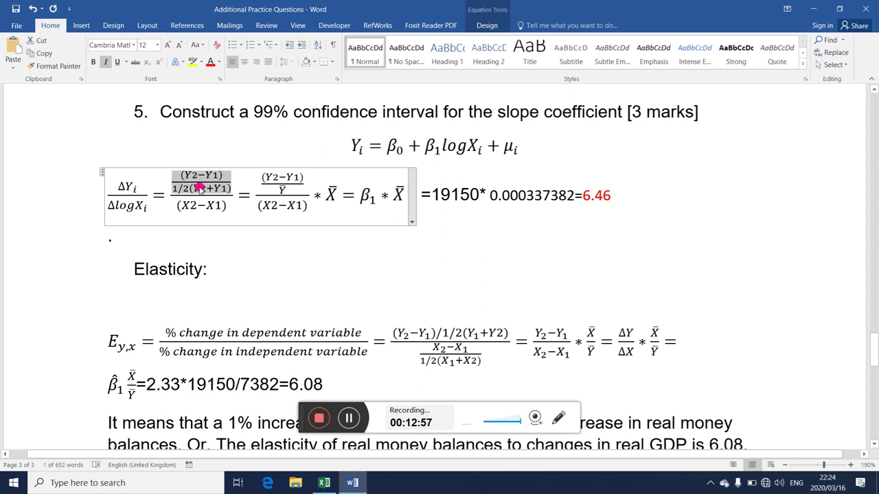
key(Delete)
click(220, 201)
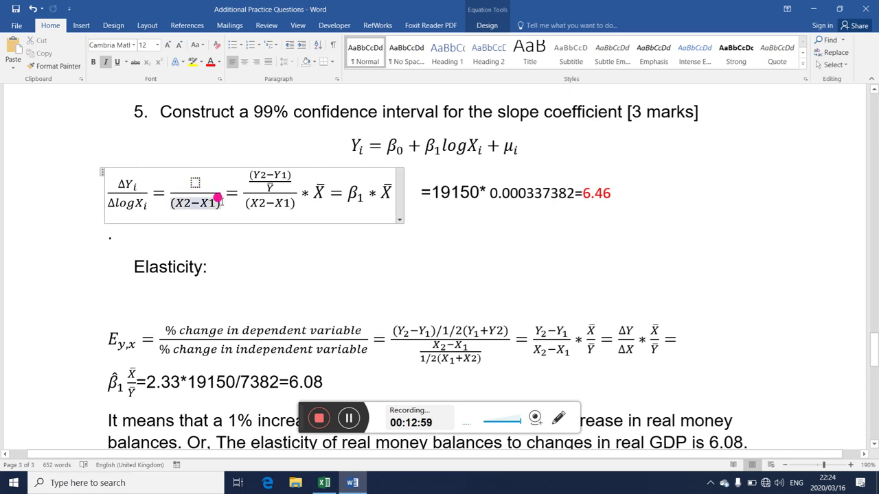
text((Y2−Y1)/1/2(Y2+Y1))
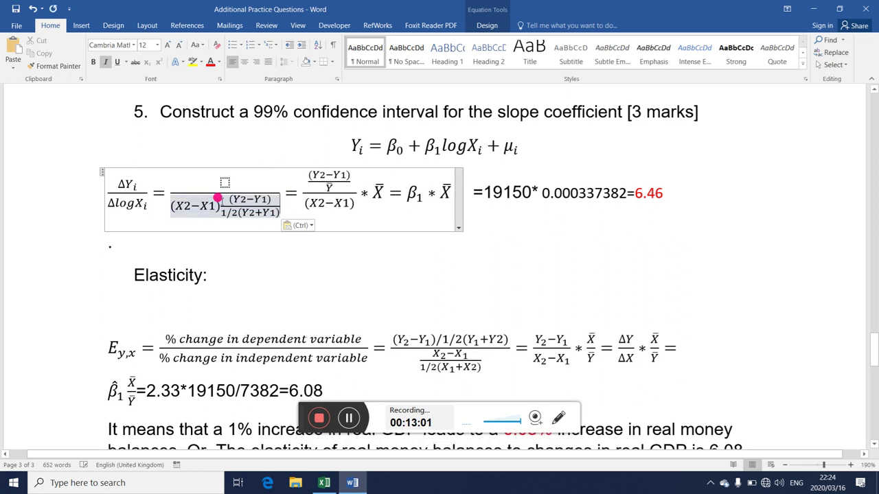
Step: Move (X2−X1) from the denominator of the second fraction into its empty numerator
drag(168, 201, 218, 196)
key(ctrl+c)
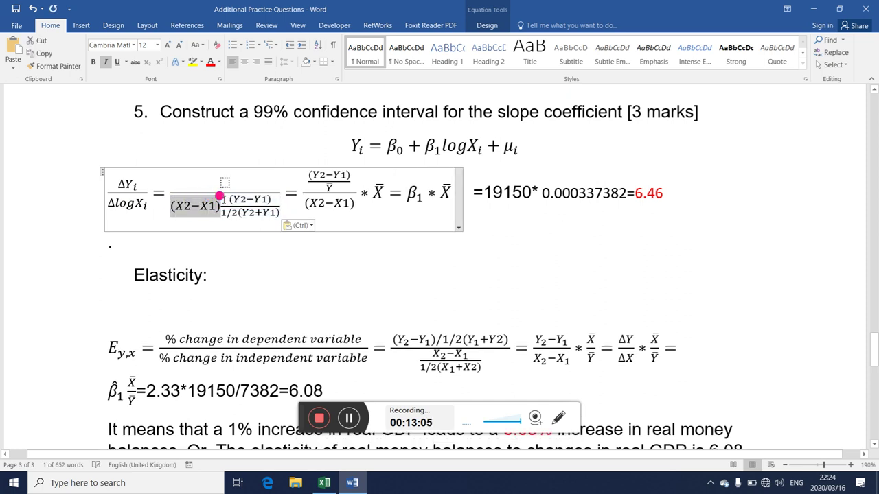
key(Delete)
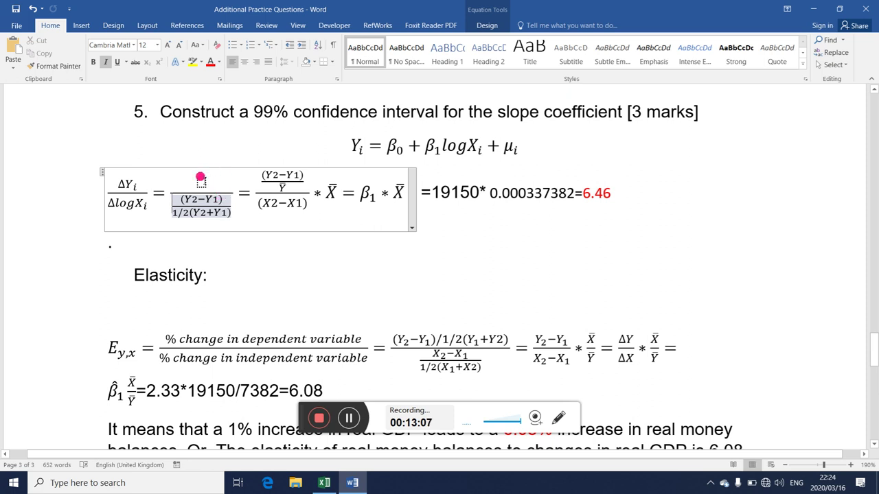
click(201, 181)
key(ctrl+v)
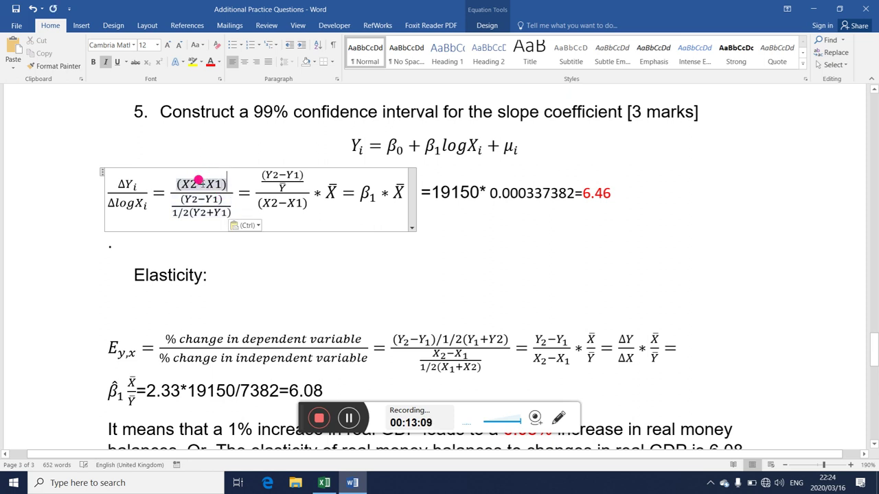
Step: Change the numerator of the second fraction in the lin-log derivation to (Y2−Y1)
click(187, 176)
key(BackSpace)
text(Y)
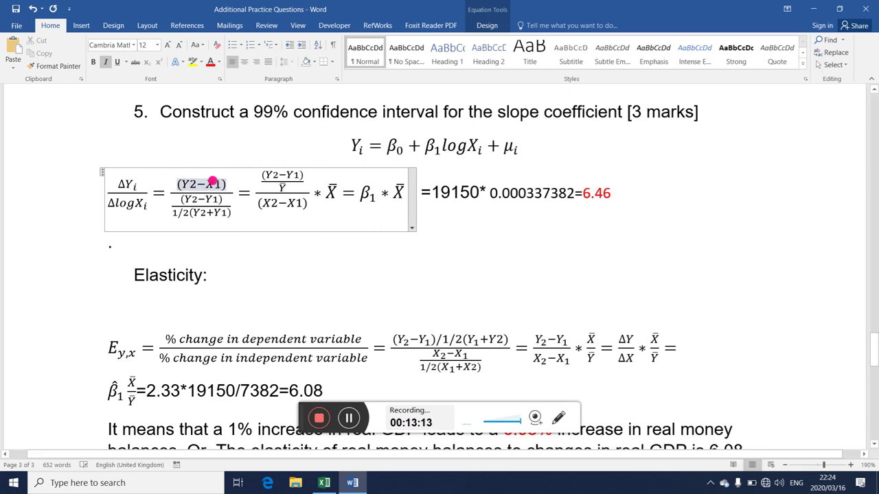
click(210, 180)
key(BackSpace)
text(Y)
Step: Change the upper part of the second fraction's nested denominator to (X2−X1)
click(185, 195)
key(Delete)
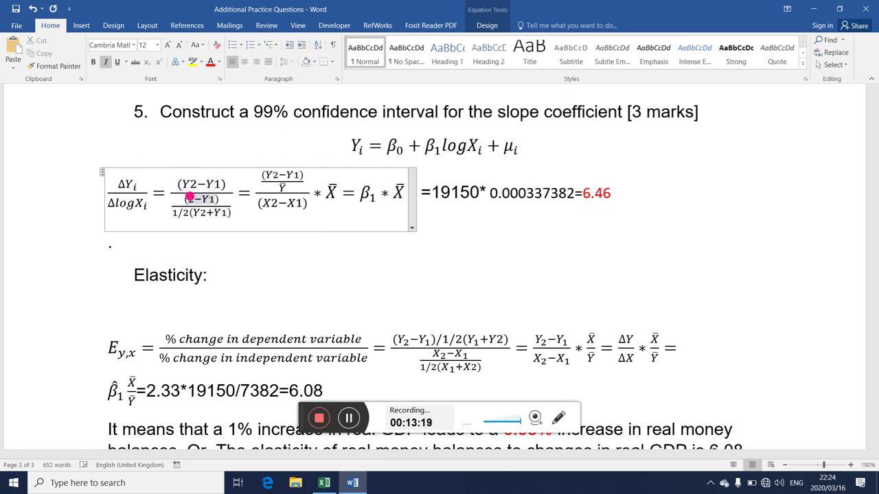
text(X)
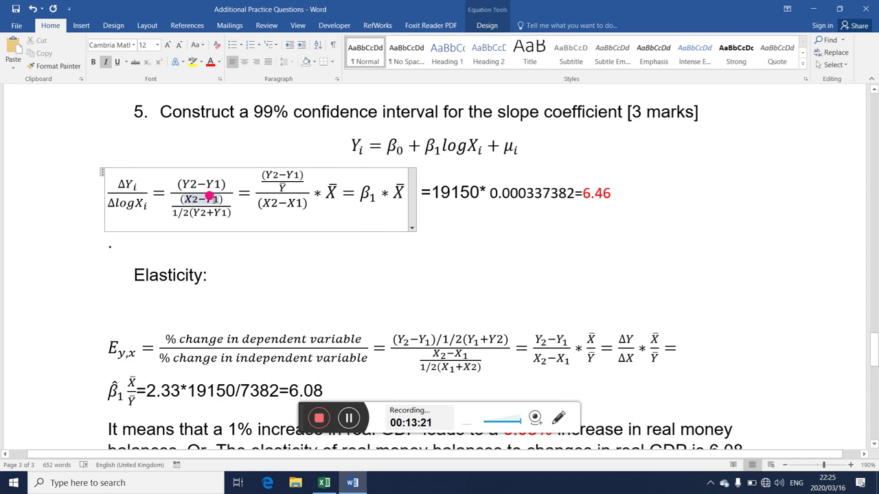
click(208, 197)
key(Delete)
text(X)
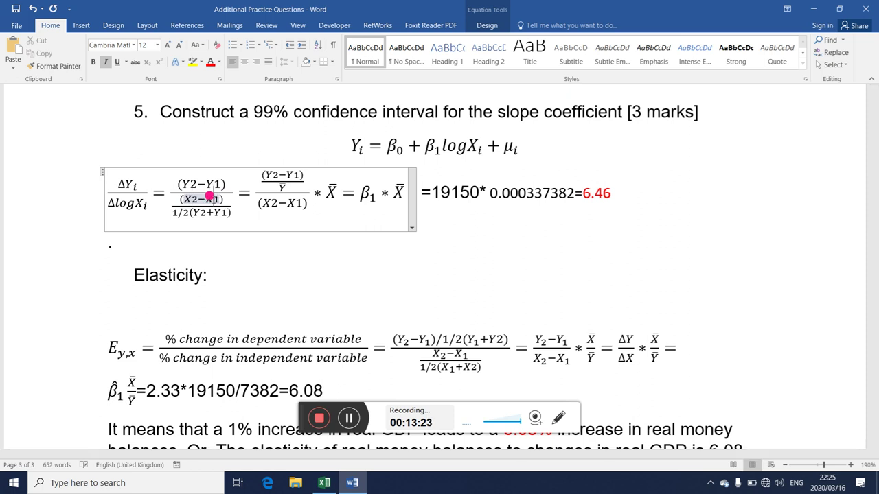
Step: Change the lower part of the second fraction's nested denominator to 1/2(X2+X1)
click(195, 212)
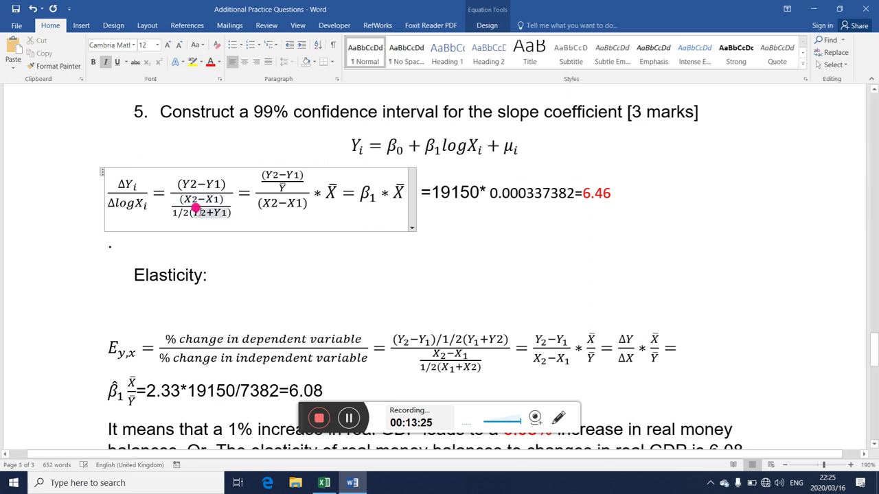
key(Delete)
text(X)
click(219, 210)
key(Delete)
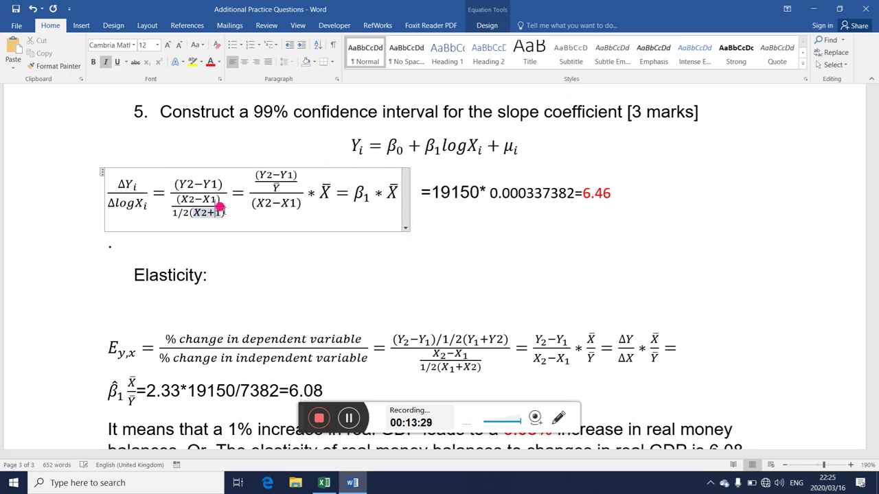
text(X)
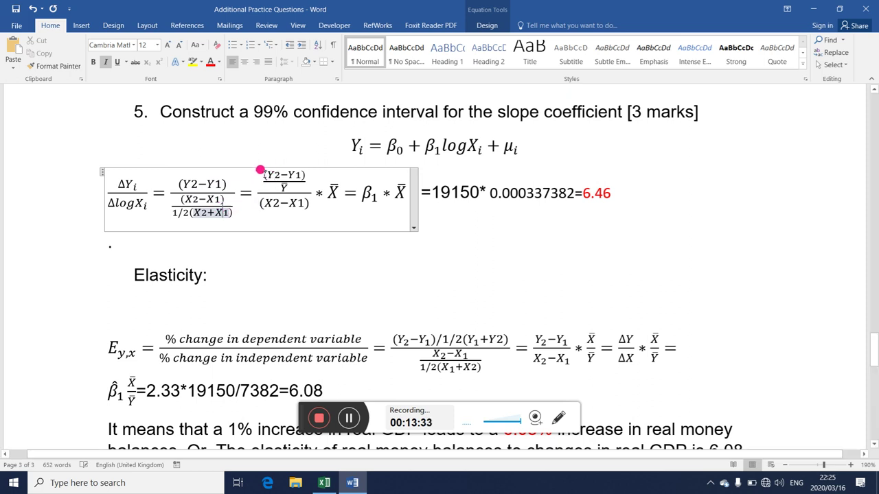
Step: Swap the third fraction's parts, putting (X2−X1) in the numerator and (Y2−Y1) over Ȳ in the denominator
drag(260, 169, 307, 198)
key(ctrl+c)
key(Delete)
text((Y2−Y1)/Ȳ)
key(BackSpace)
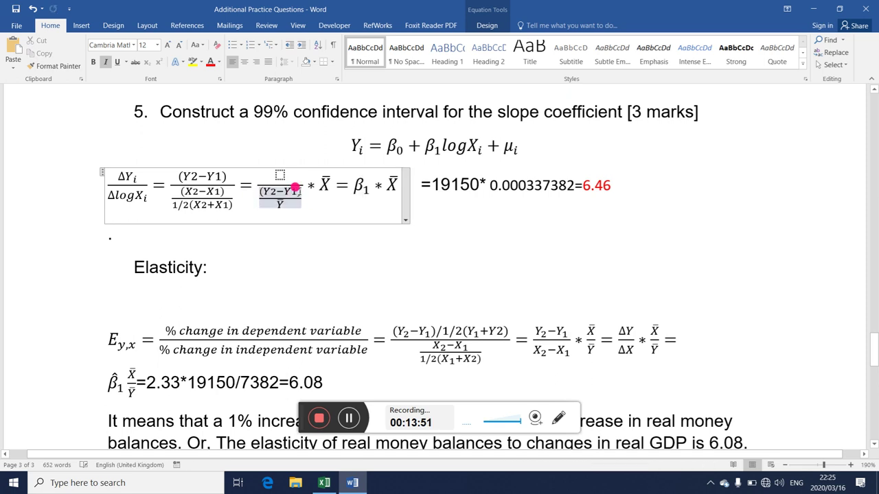
click(278, 175)
key(ctrl+v)
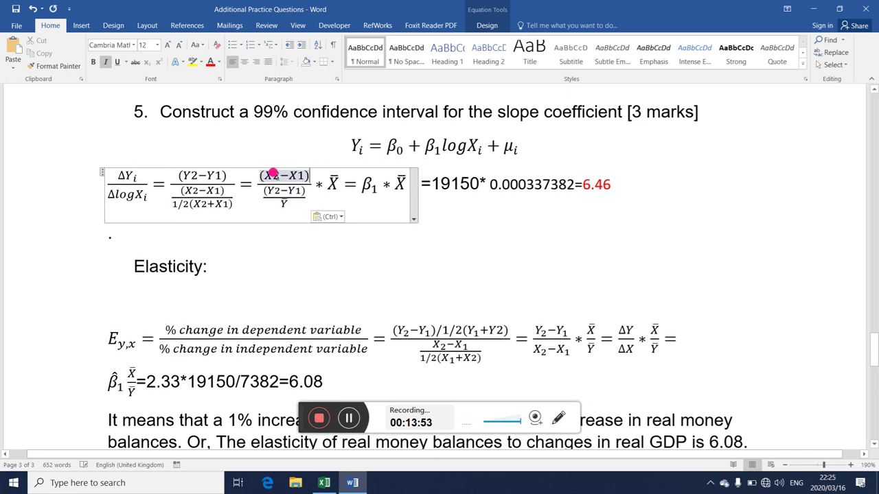
Step: Replace the third fraction's numerator with a copy of (Y2−Y1) from the second fraction
drag(176, 172, 226, 176)
key(ctrl+c)
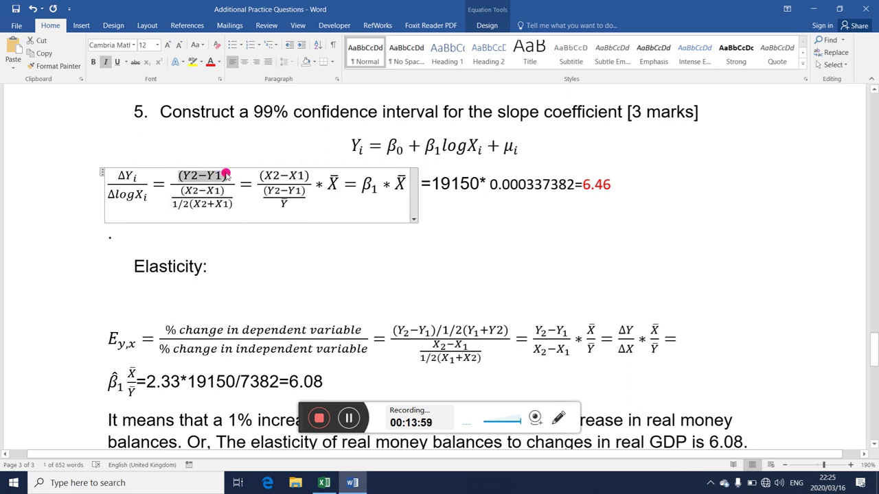
drag(256, 171, 310, 171)
key(ctrl+v)
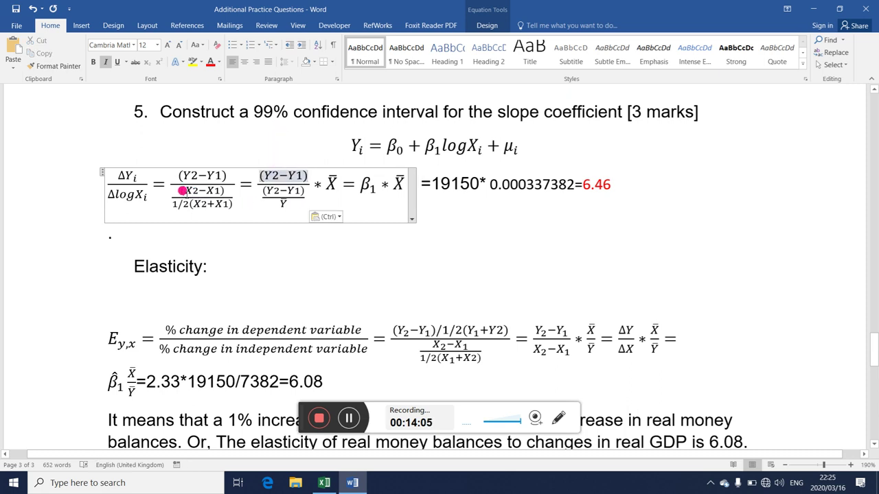
Step: Change the third fraction's nested denominator to (X2−X1) over X̄
drag(176, 189, 218, 182)
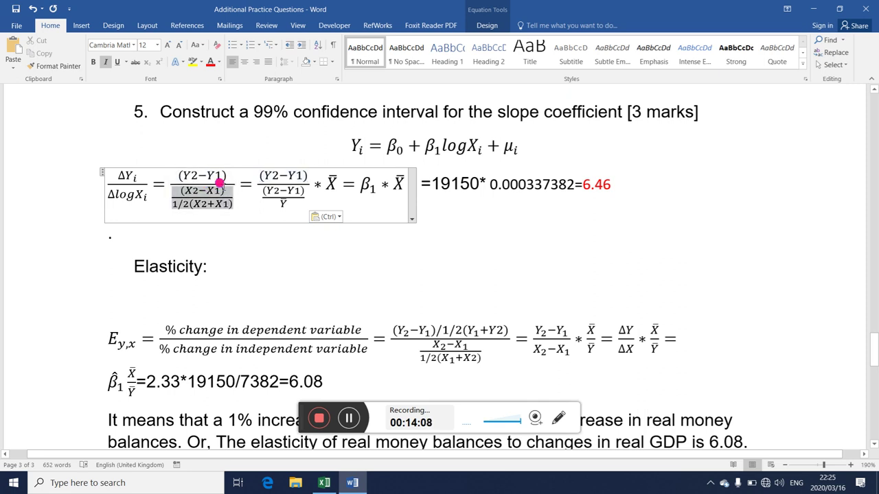
click(269, 191)
click(270, 190)
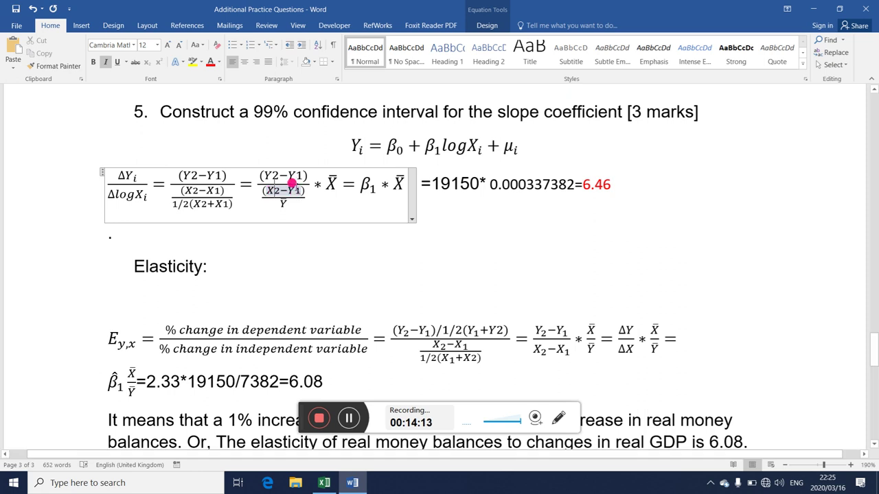
key(BackSpace)
text(X)
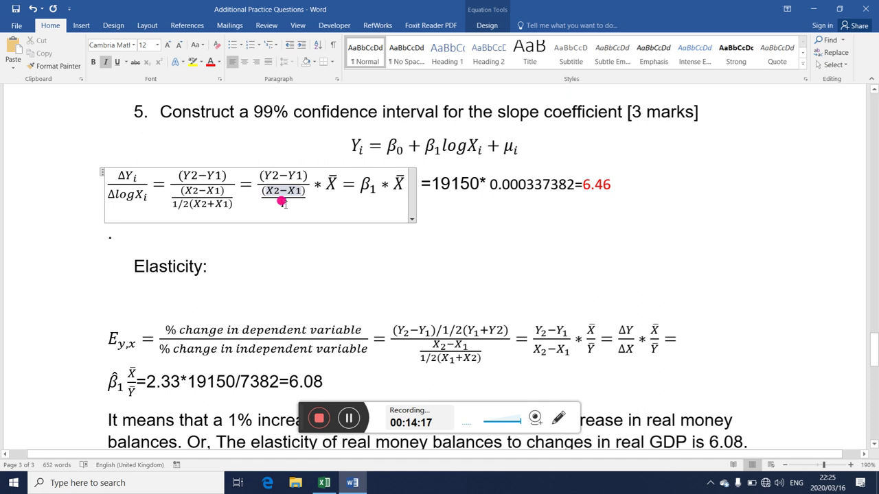
click(282, 202)
key(BackSpace)
text(X̄)
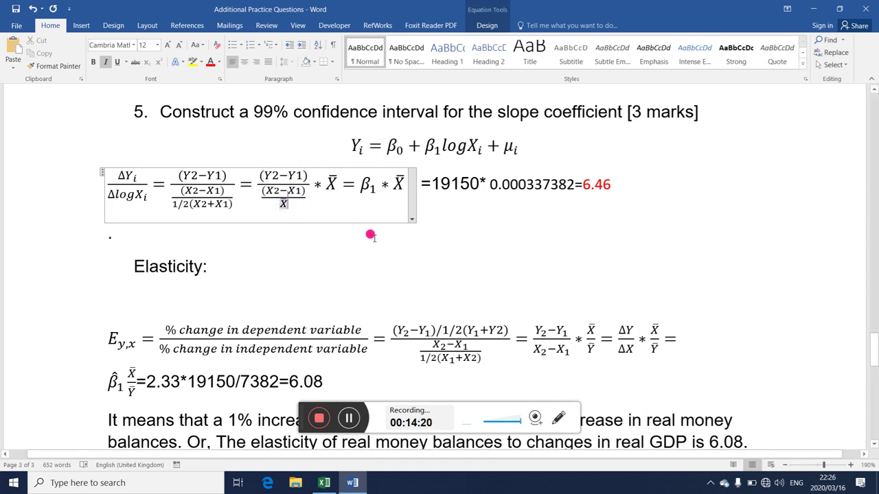
click(375, 237)
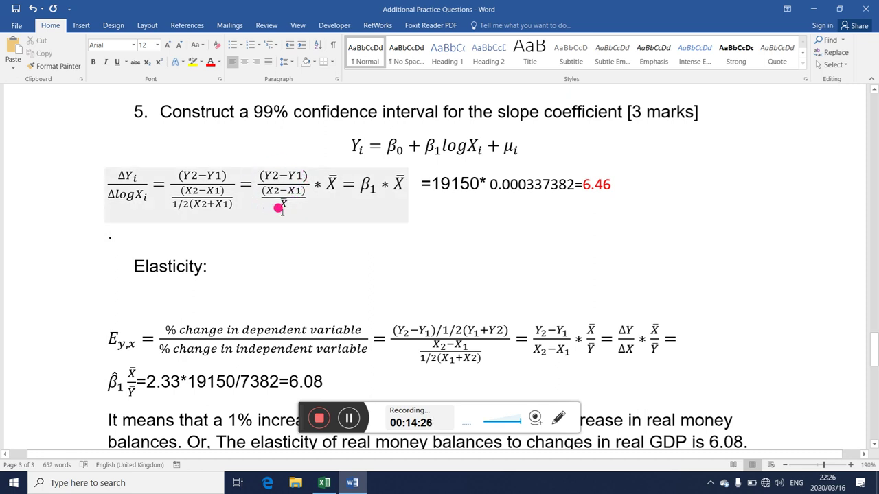
Step: Clear the X from the X̄ factor multiplying the third fraction and copy that fraction's numerator (Y2−Y1)
click(333, 179)
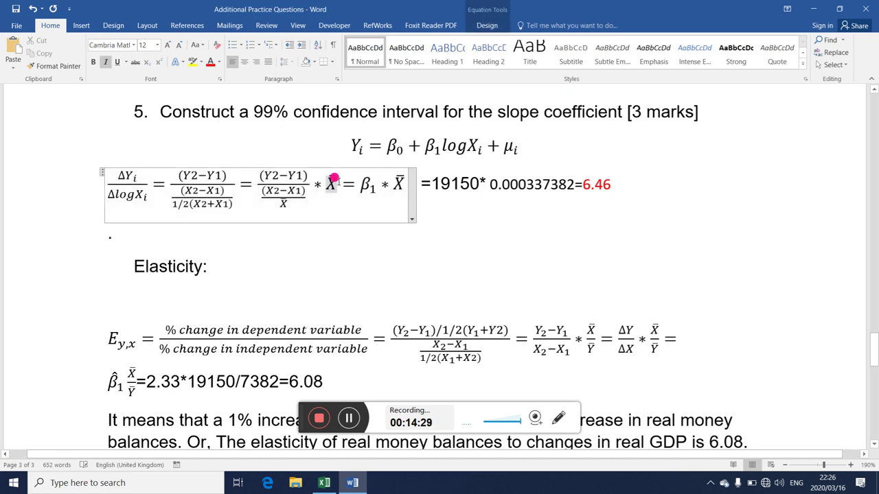
key(BackSpace)
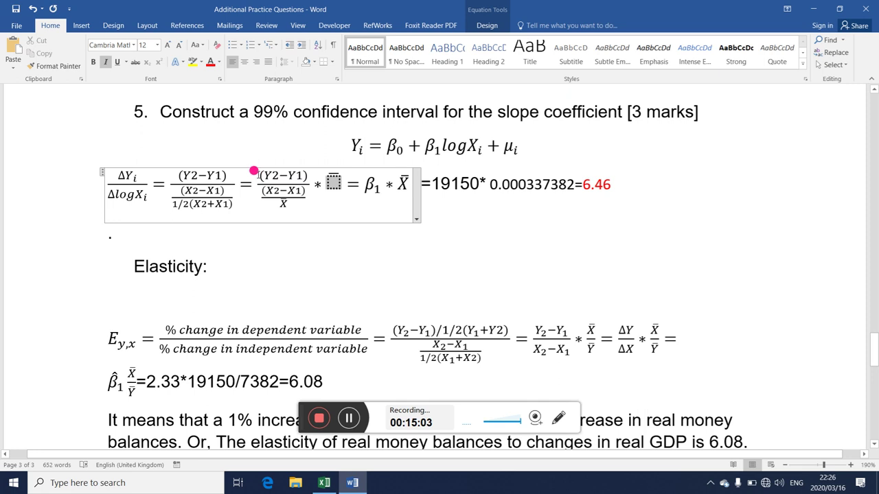
drag(254, 170, 307, 173)
key(ctrl+c)
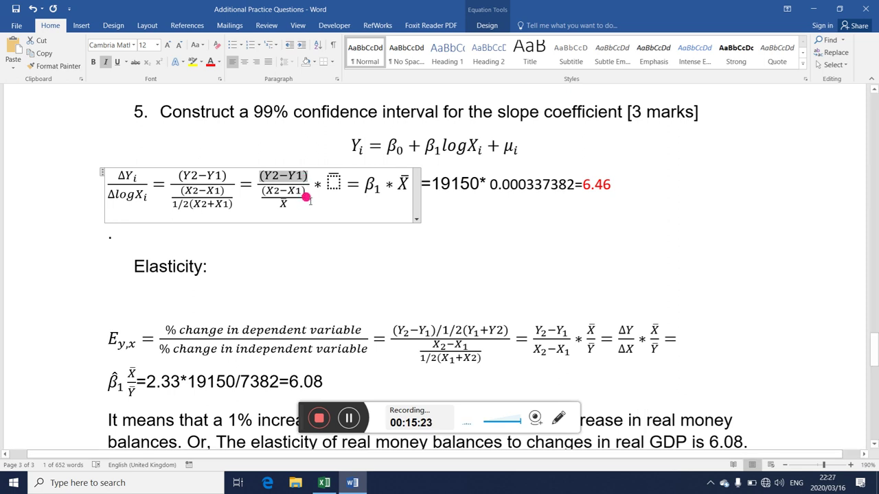
click(316, 193)
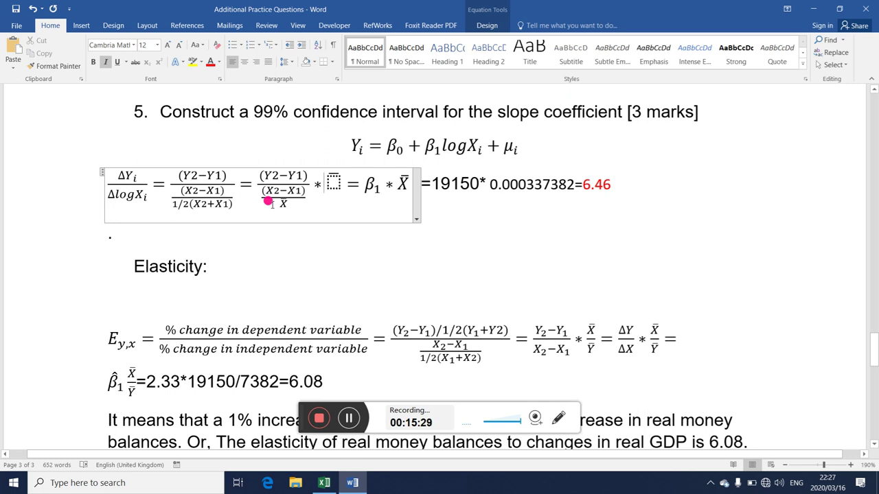
Step: Delete the X̄ beneath (X2−X1) in the third fraction's nested denominator
drag(272, 204, 299, 186)
click(304, 176)
drag(306, 192, 309, 194)
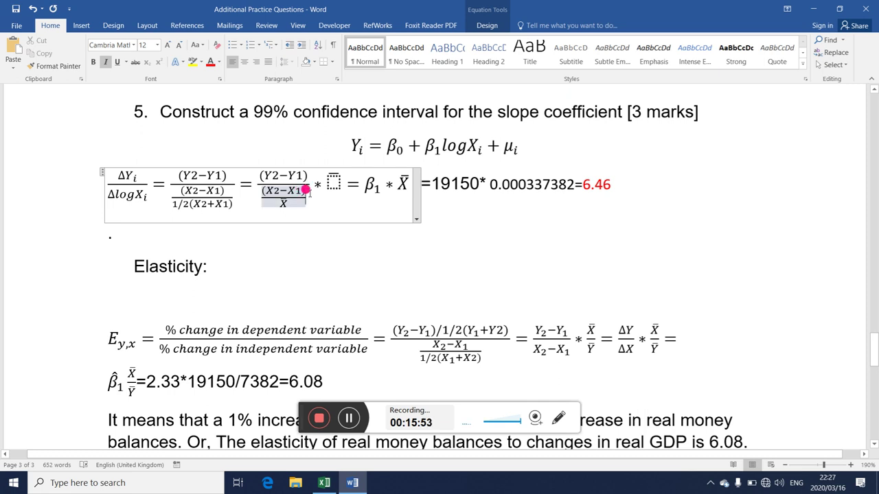
click(281, 200)
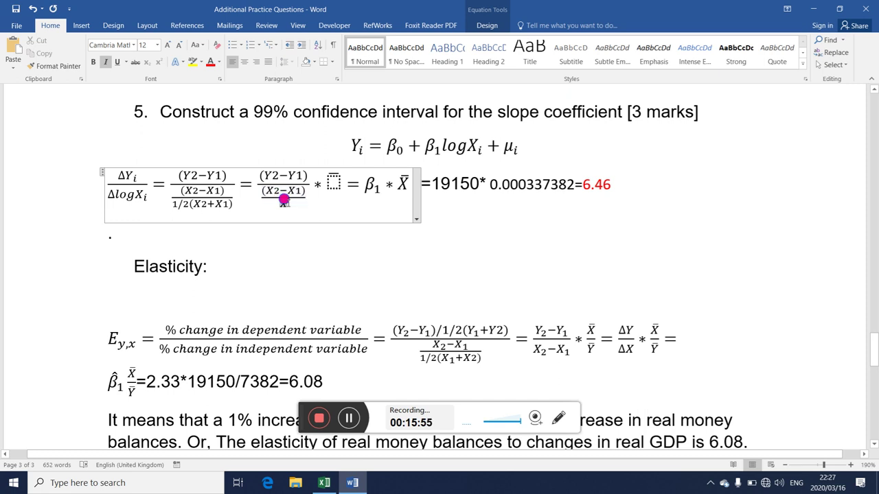
drag(381, 179, 405, 179)
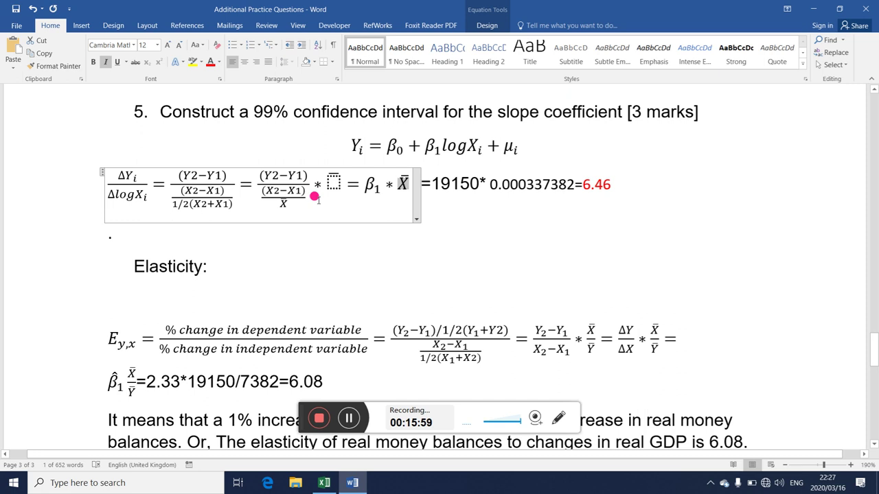
click(285, 194)
click(285, 202)
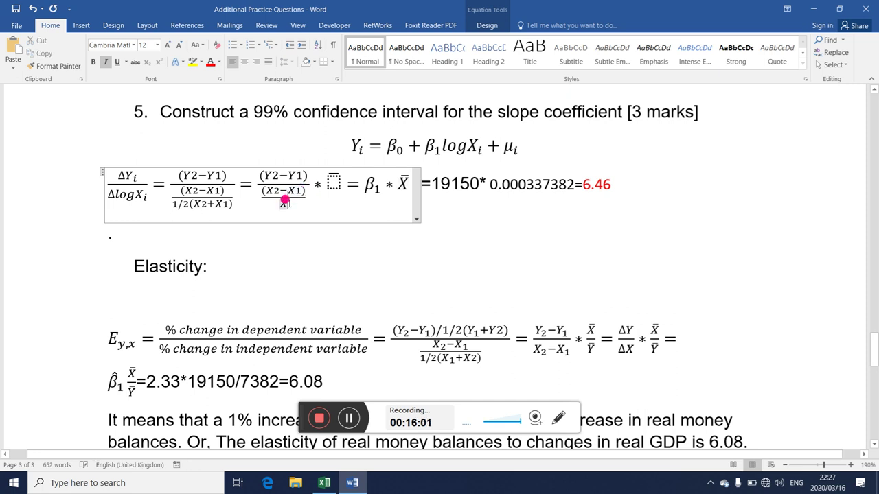
double_click(285, 201)
key(Delete)
key(BackSpace)
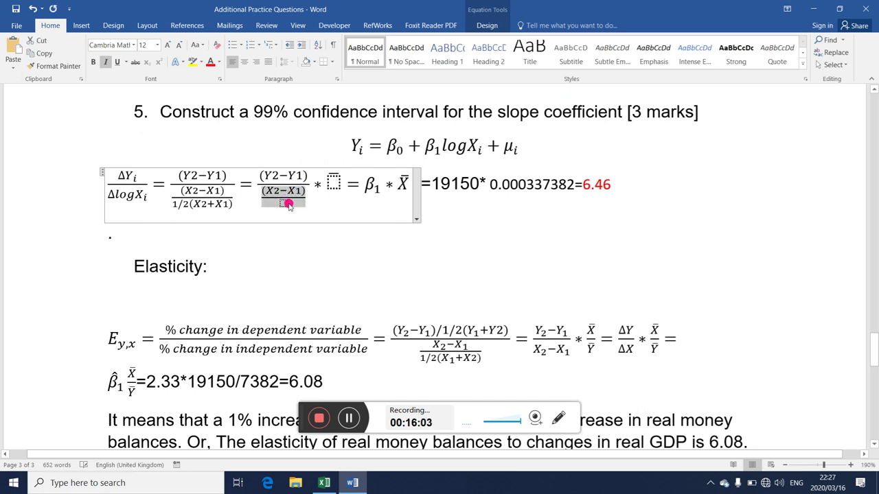
click(288, 205)
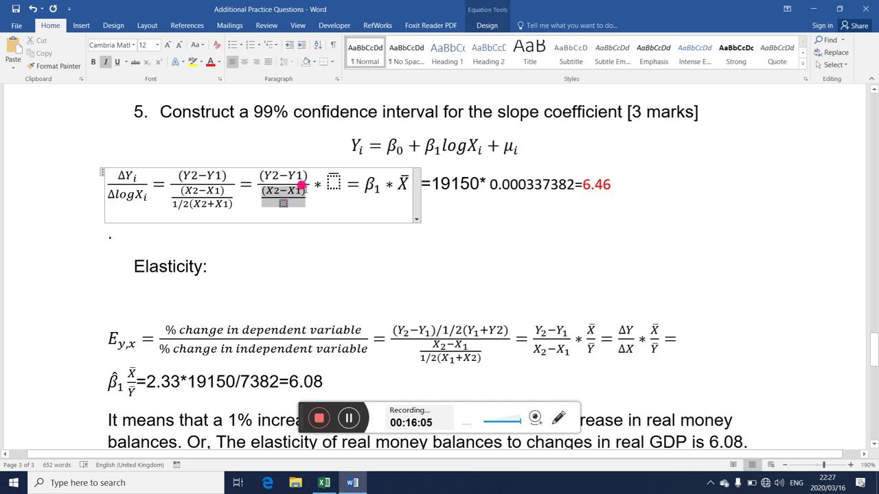
Step: Try to append the copied (Y2−Y1) after (X2−X1) in the third fraction's denominator, and undo it
click(325, 178)
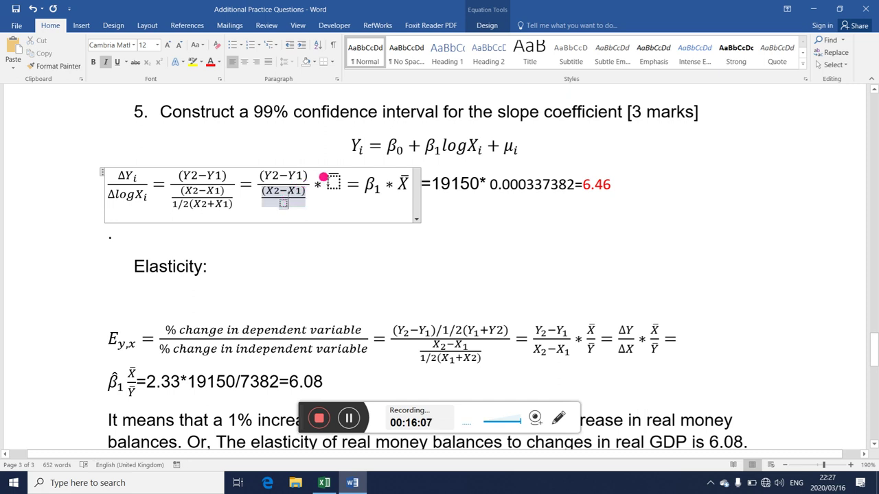
click(332, 180)
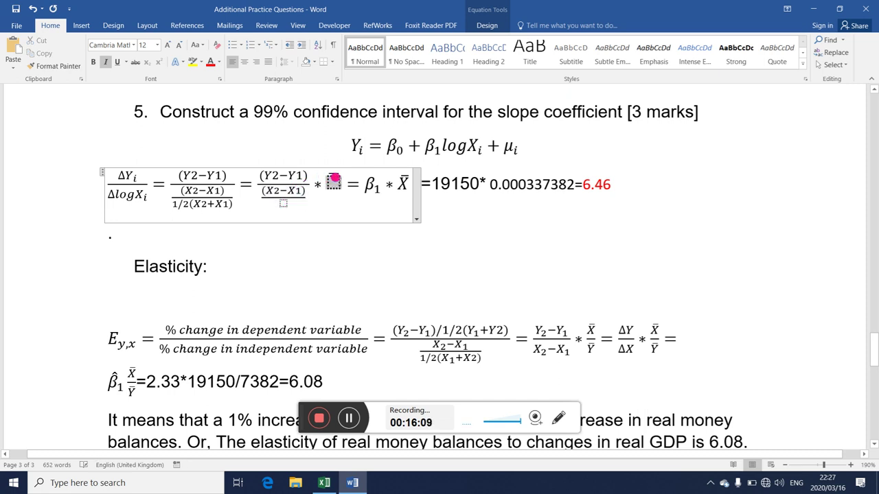
click(303, 189)
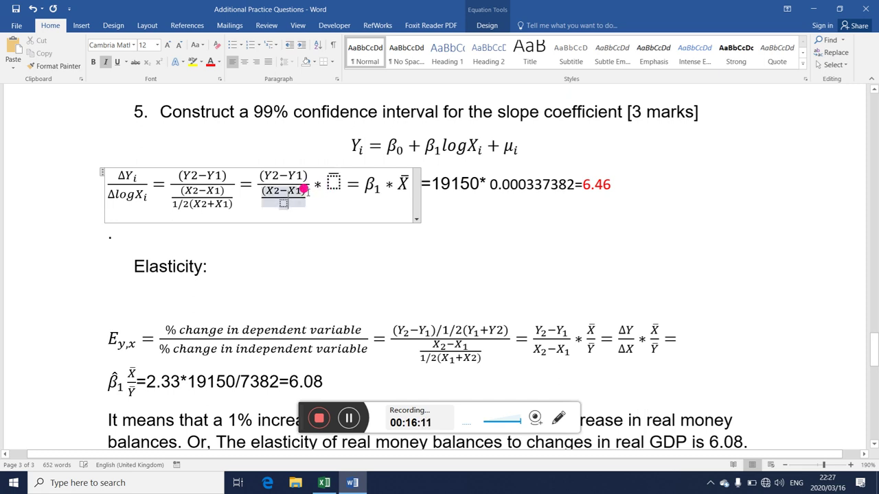
click(302, 188)
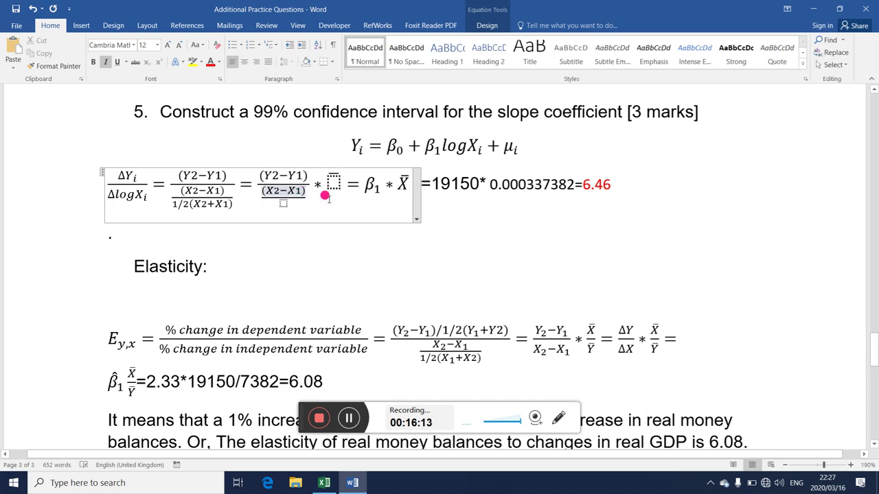
key(ctrl+v)
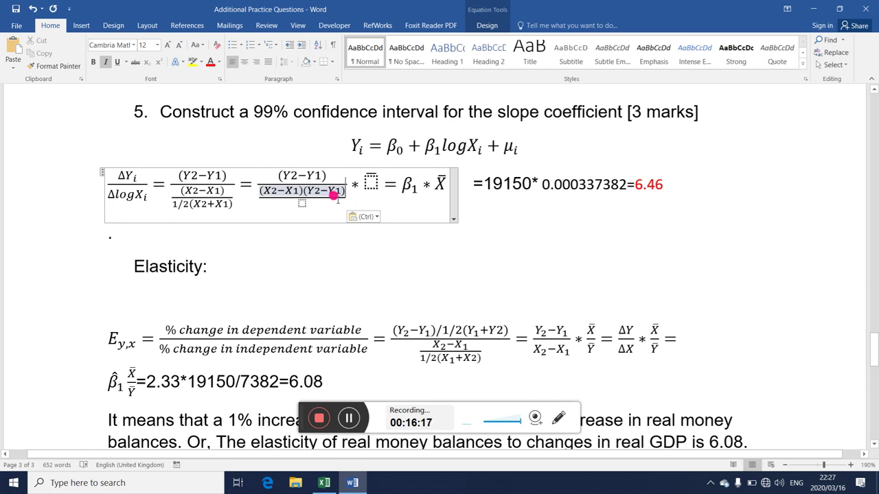
key(ctrl+z)
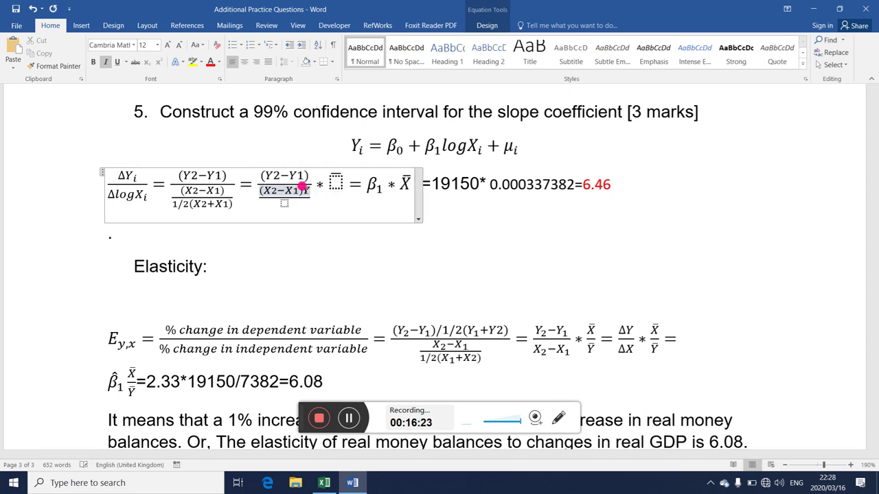
Step: Append Ybar after (X2−X1) in the third fraction's denominator and Xbar after (Y2−Y1) in its numerator
text(bar)
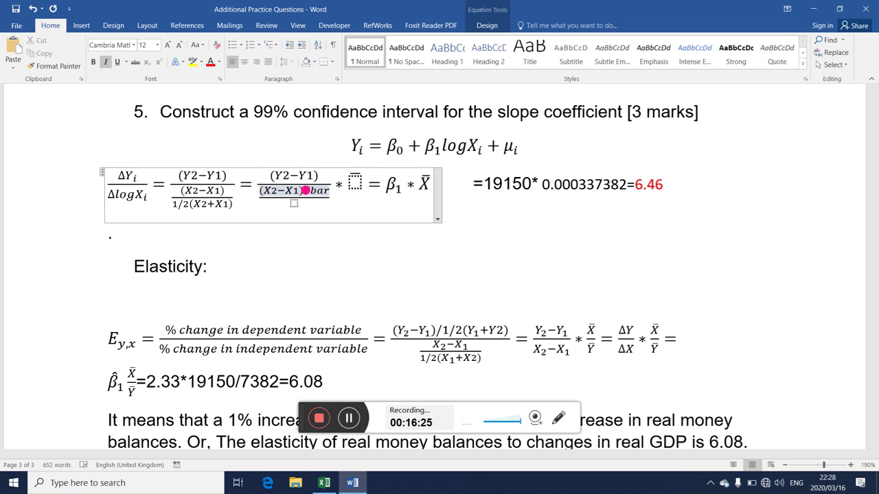
click(317, 172)
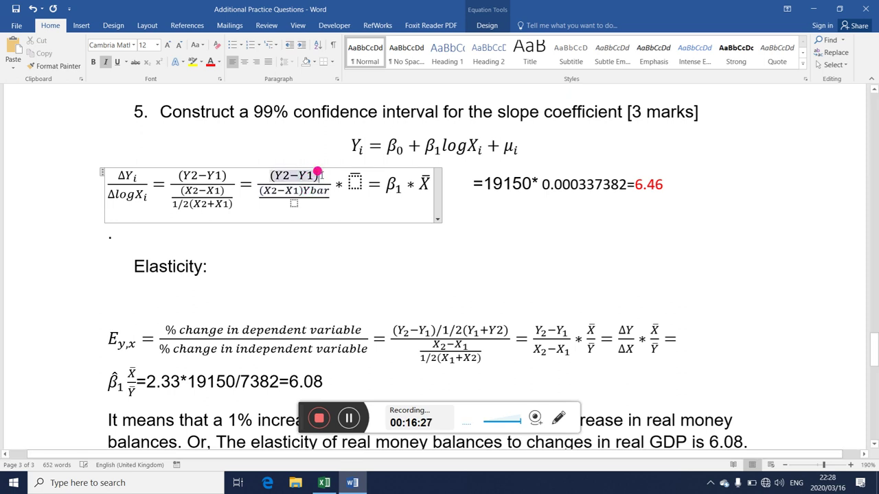
text(Xbar)
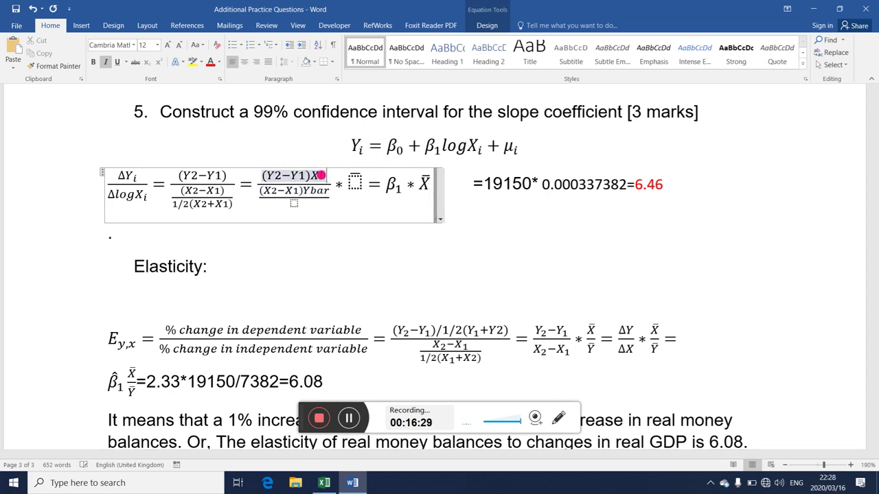
Step: Change the factor multiplying β1 at the end of the lin-log derivation to 1/Ȳ
click(323, 192)
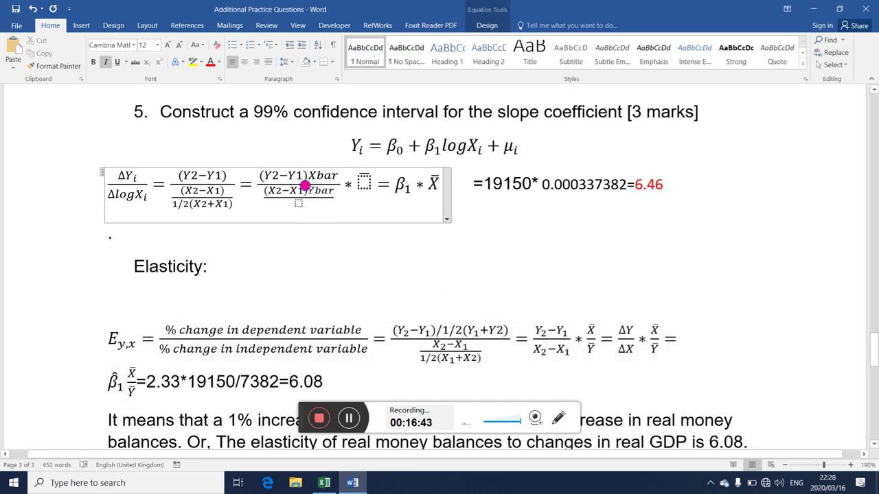
drag(307, 186, 331, 188)
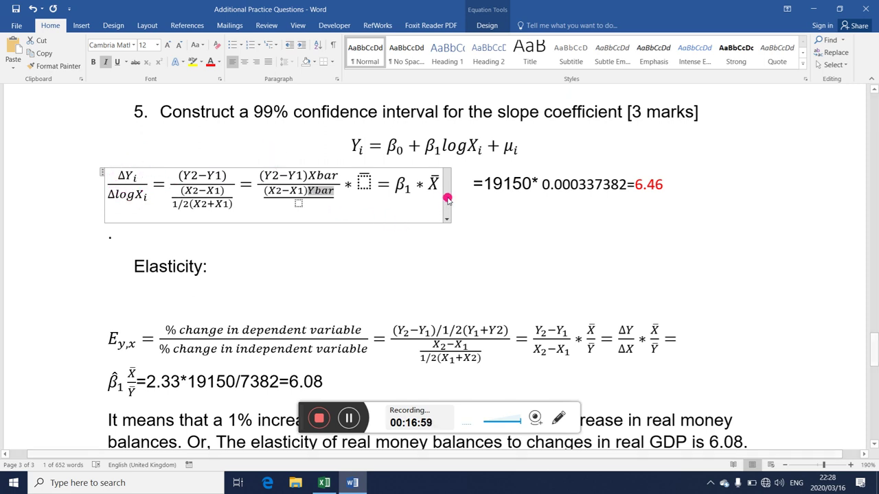
click(433, 183)
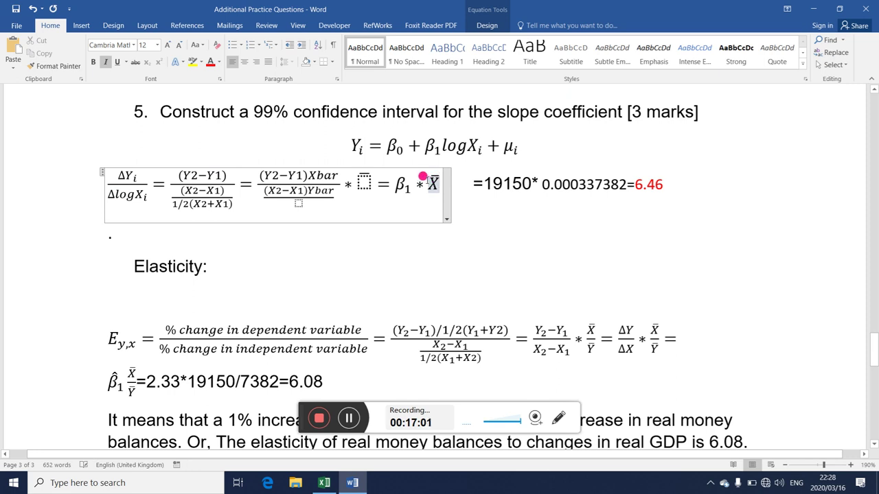
text(1/)
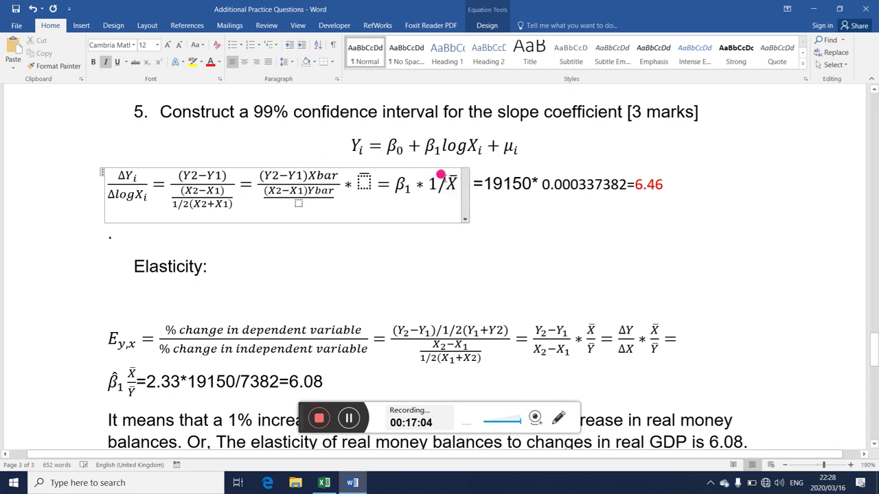
click(452, 181)
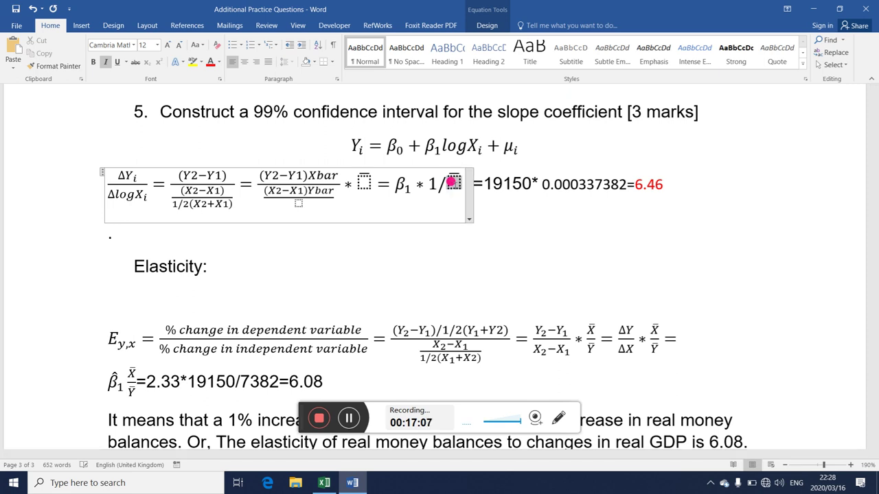
text(Y)
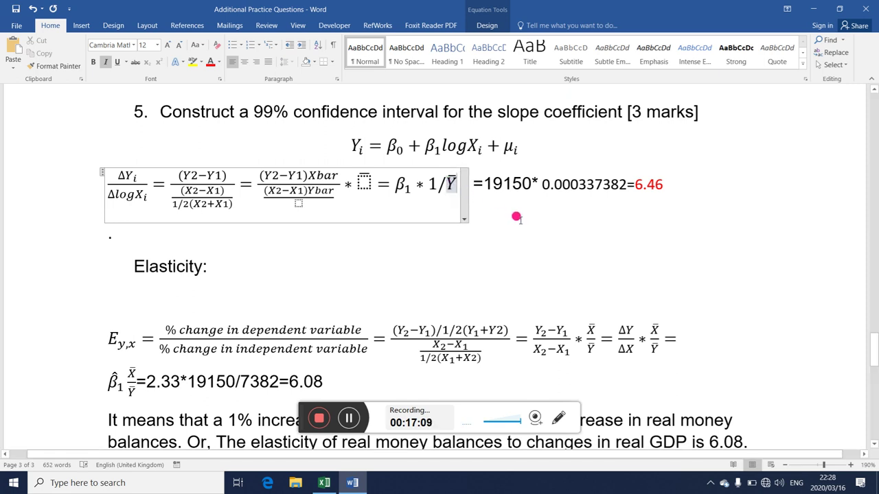
click(511, 217)
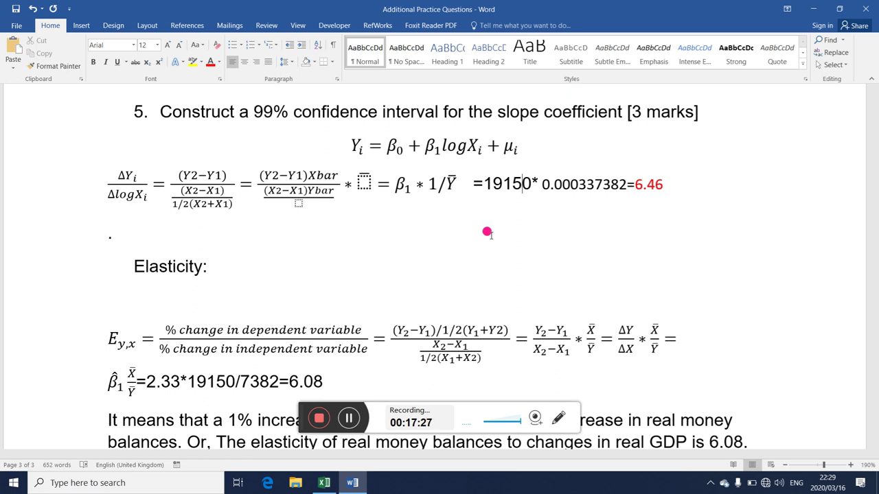
Step: Delete the old numeric calculation and its result after the final equals sign of the lin-log derivation
click(447, 210)
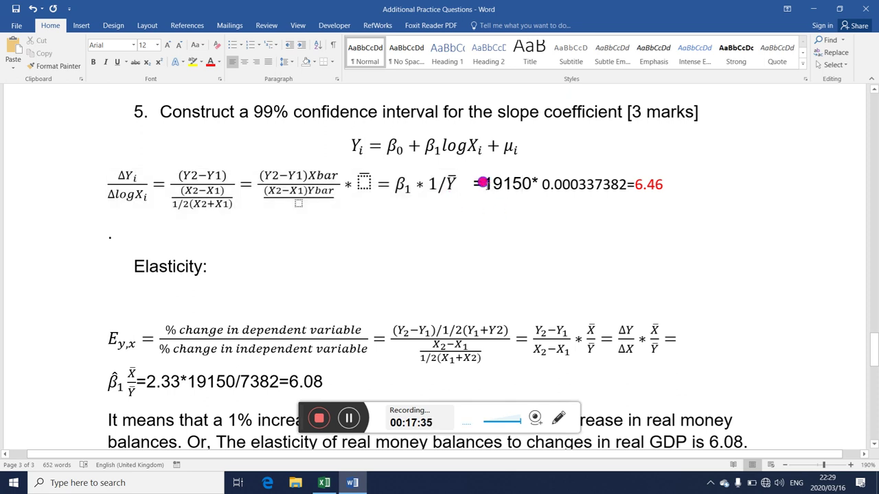
drag(484, 183, 657, 192)
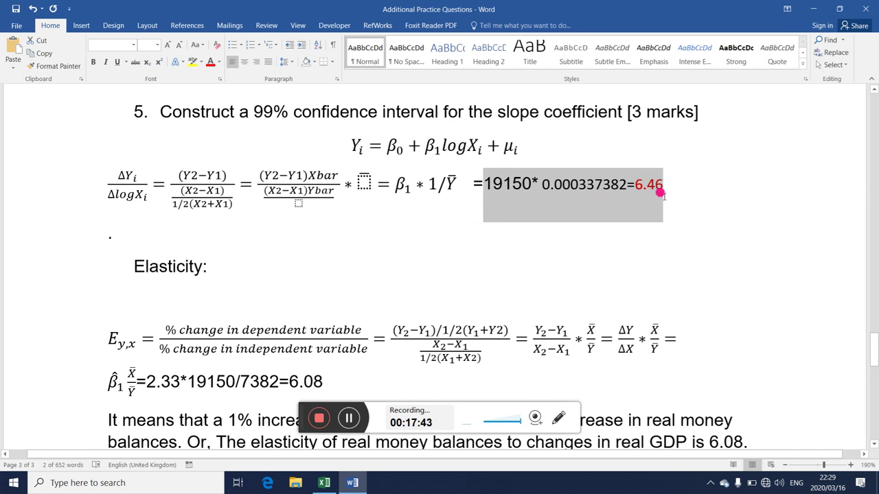
key(BackSpace)
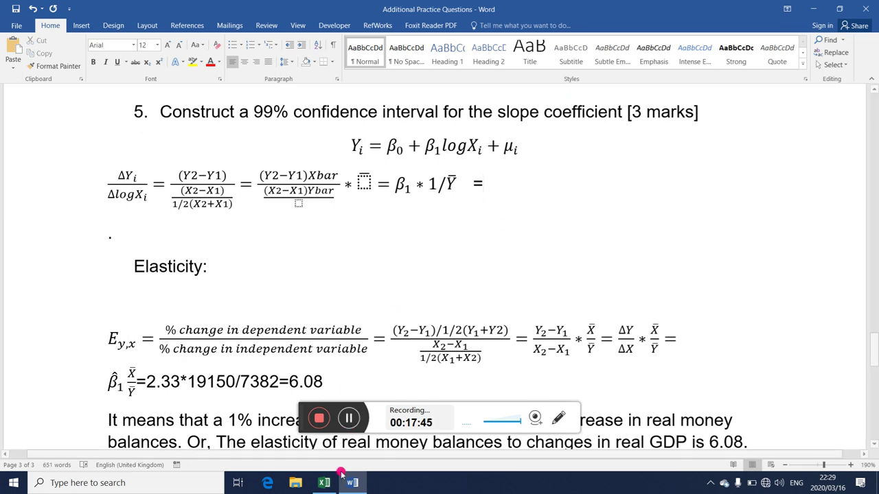
Step: Switch to Excel and start a Regression on Sheet10 (2) with the Real M3 column, C1:C14, as the Y range
click(324, 483)
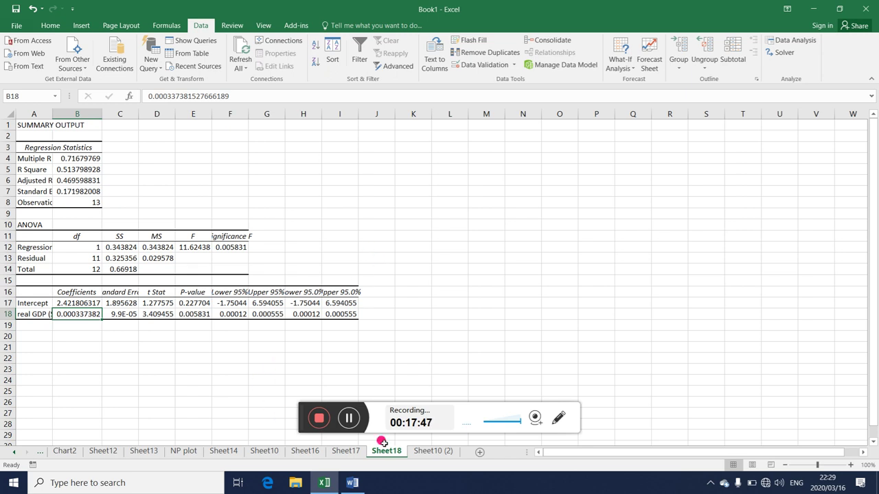
click(429, 455)
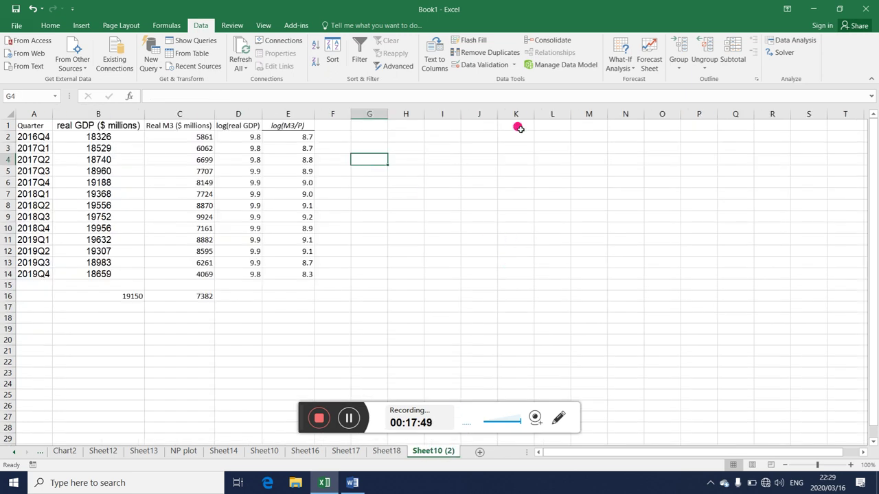
click(793, 40)
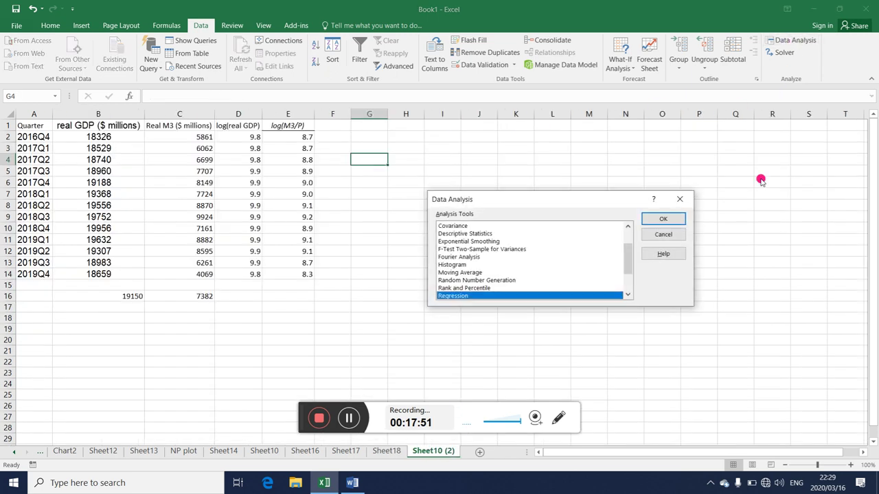
click(652, 218)
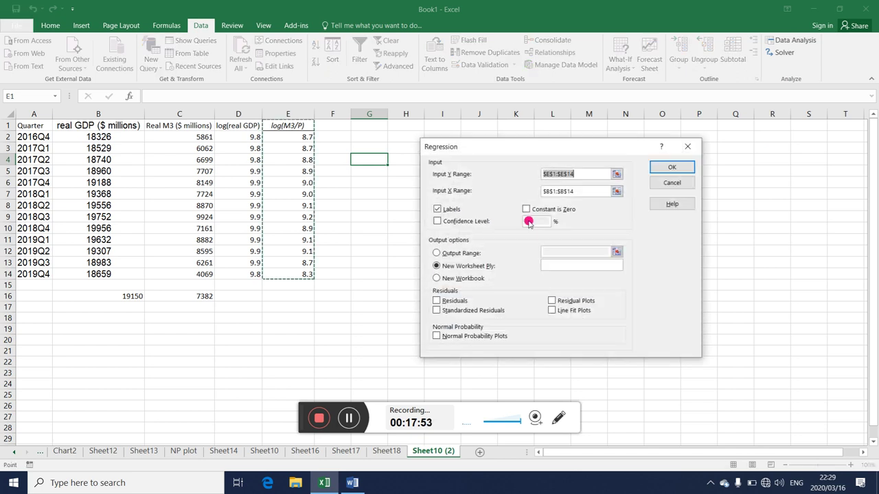
click(616, 175)
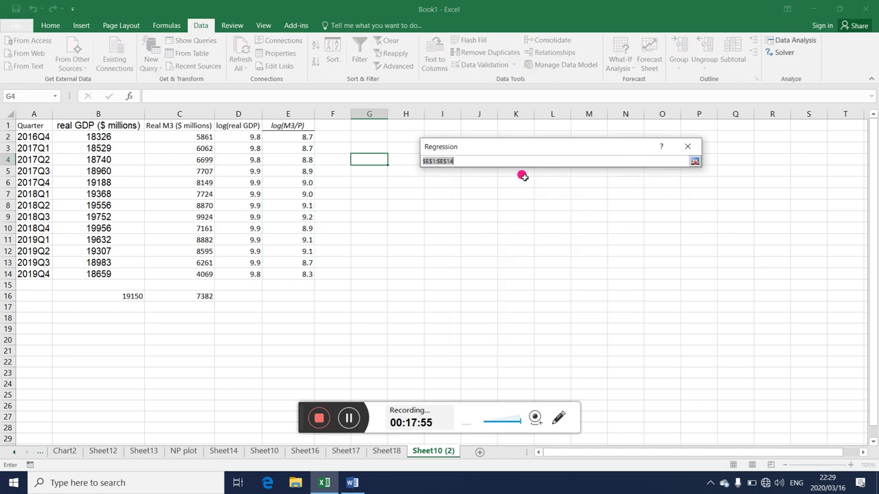
drag(182, 125, 207, 274)
click(695, 162)
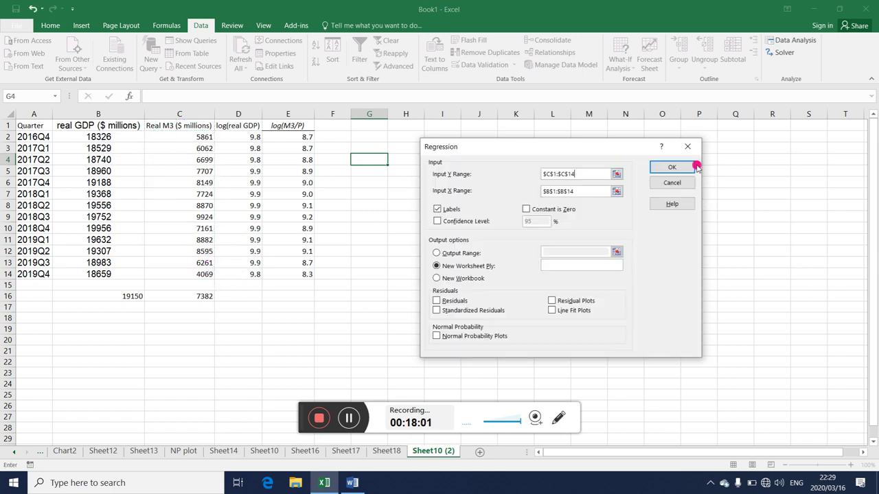
Step: Set the X range to the log(real GDP) column, D1:D14, and run the regression to a new worksheet
click(612, 192)
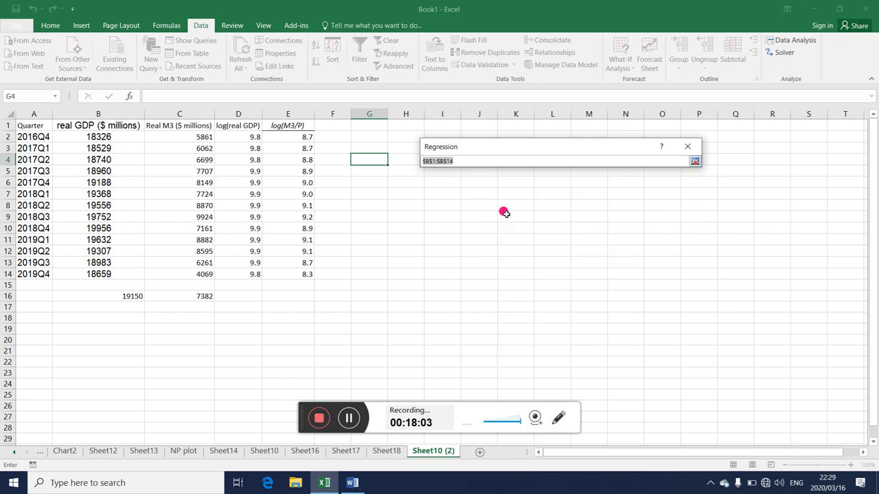
drag(239, 125, 250, 272)
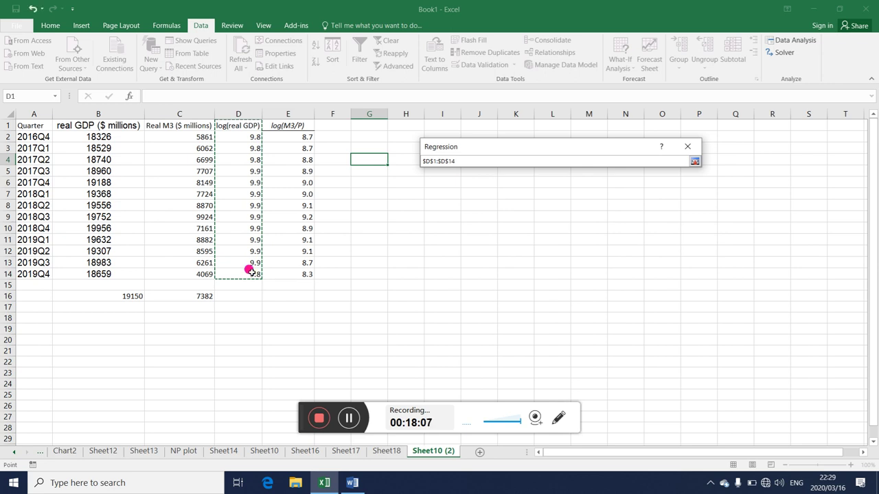
click(695, 161)
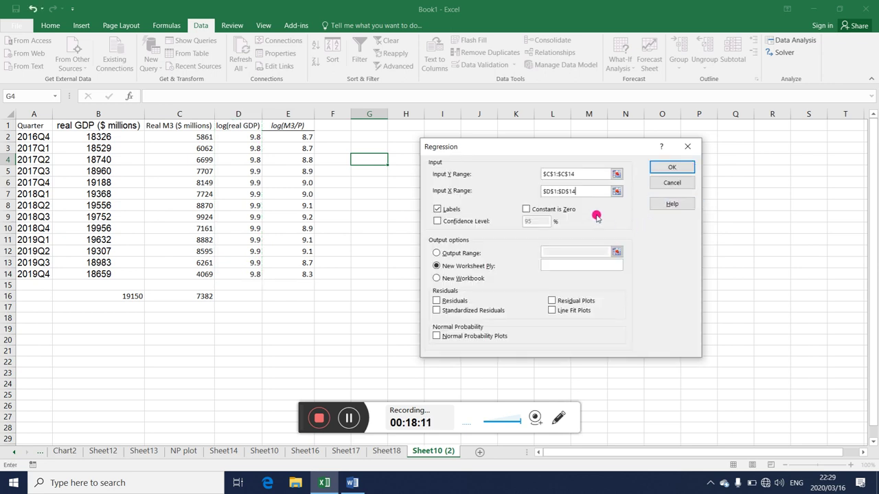
click(670, 167)
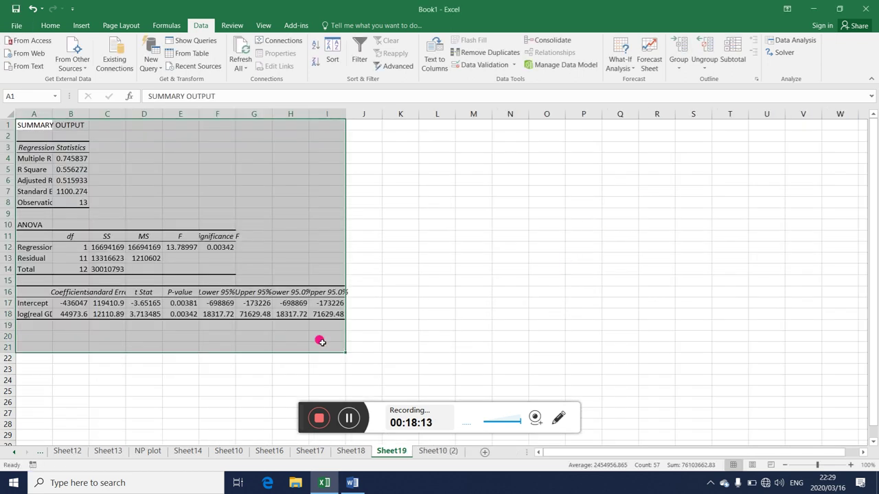
Step: Copy the log(real GDP) coefficient from the regression output and paste it after the final equals sign of the Word derivation
click(173, 359)
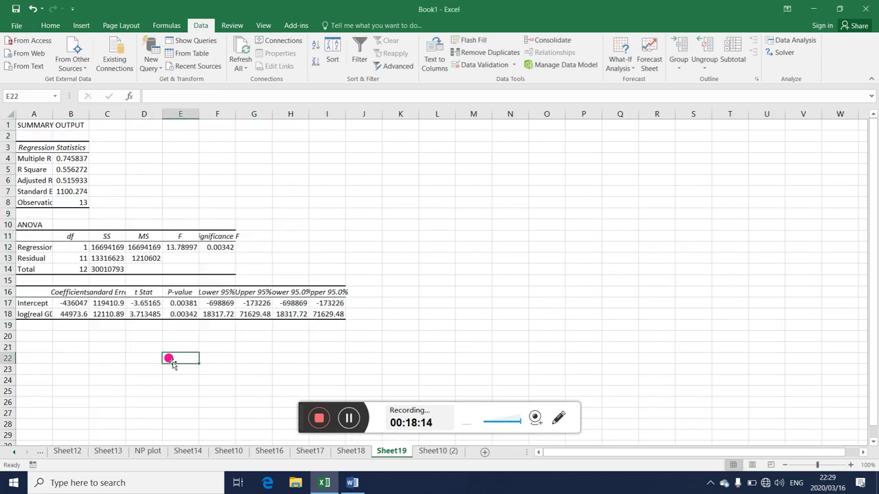
click(71, 310)
key(ctrl+c)
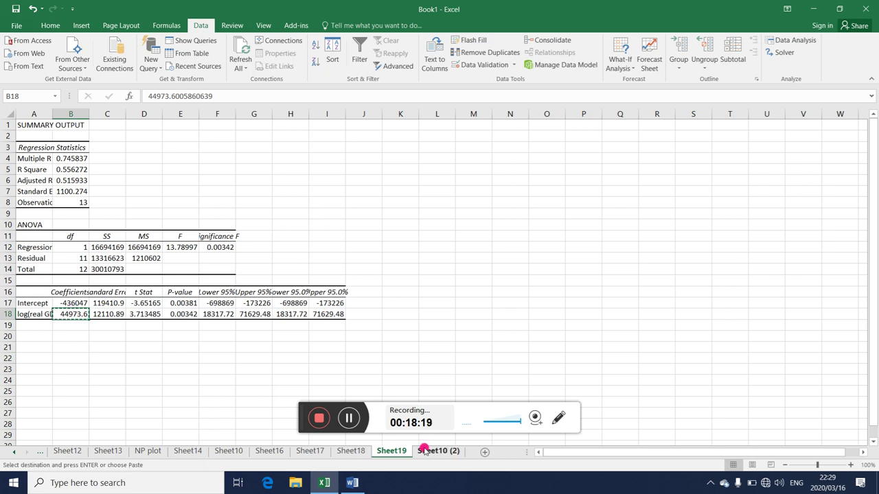
click(352, 483)
click(527, 193)
key(ctrl+v)
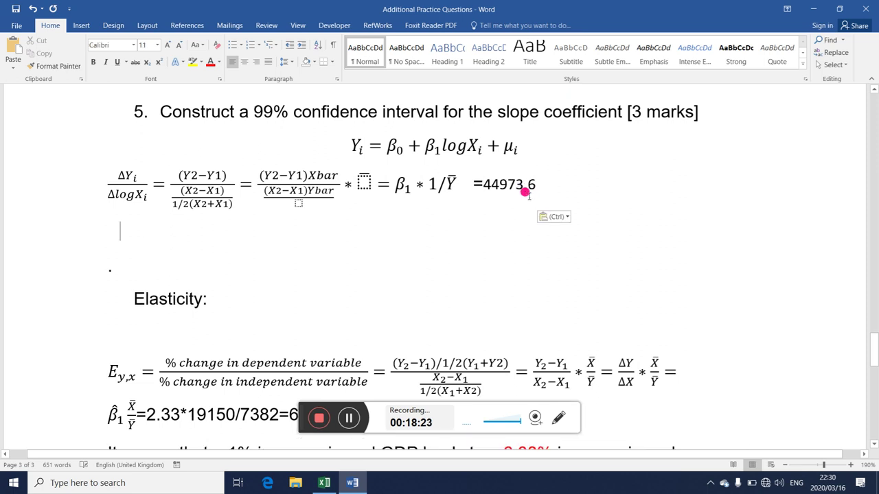
click(527, 192)
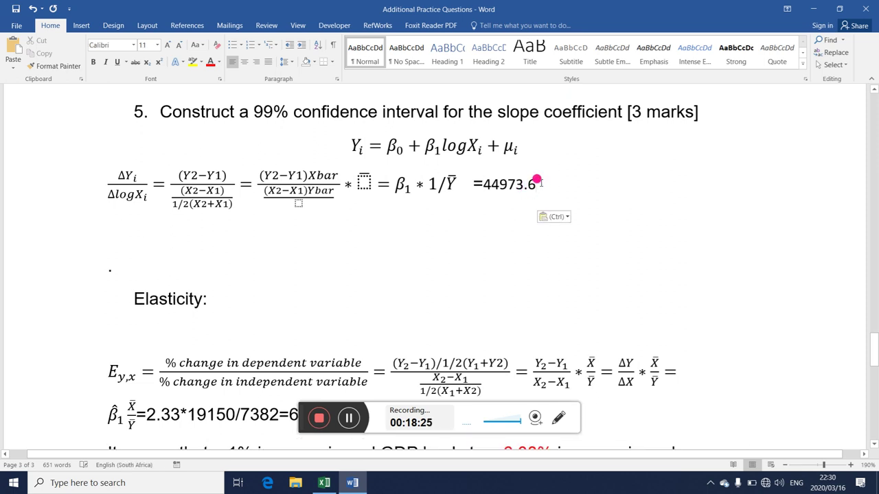
Step: Look up the Real M3 mean in Excel's Sheet10 (2) and complete the Word calculation after the pasted coefficient with /7382=6.09
text(/)
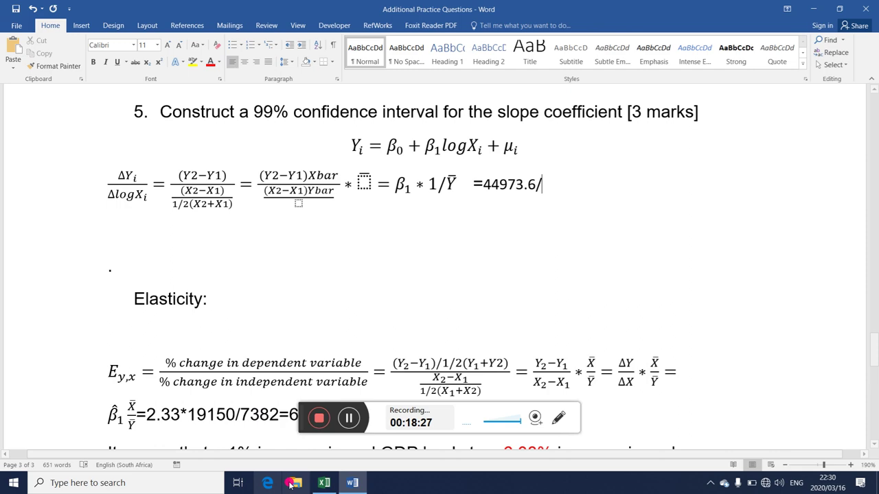
click(323, 483)
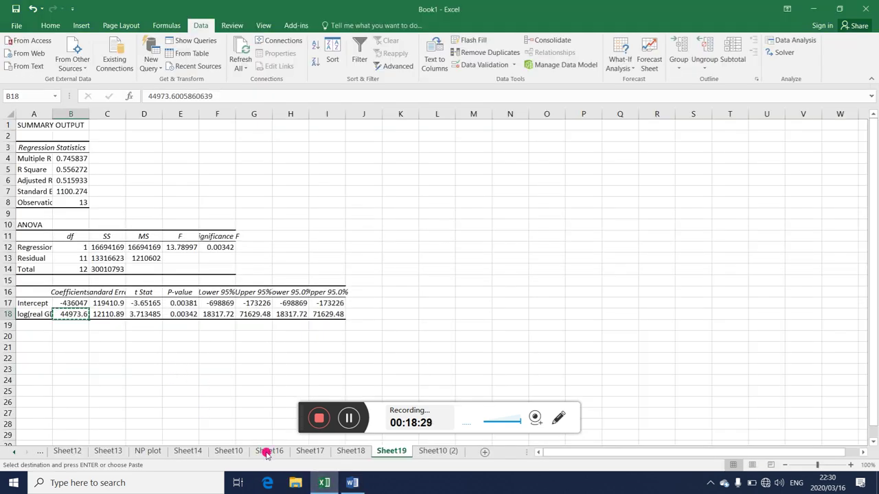
click(436, 451)
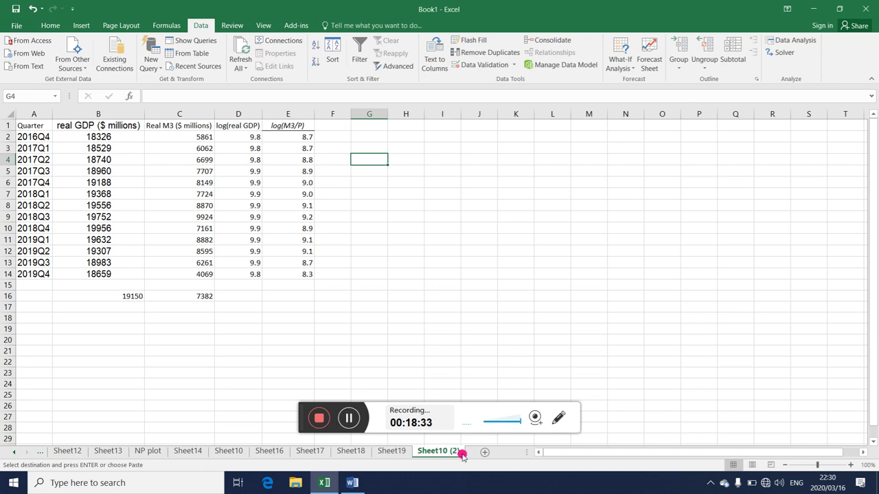
click(353, 483)
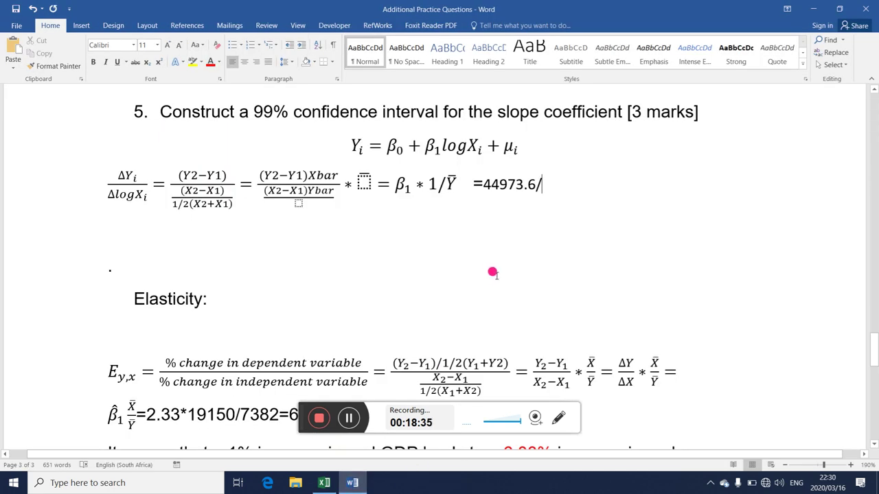
text(7382=)
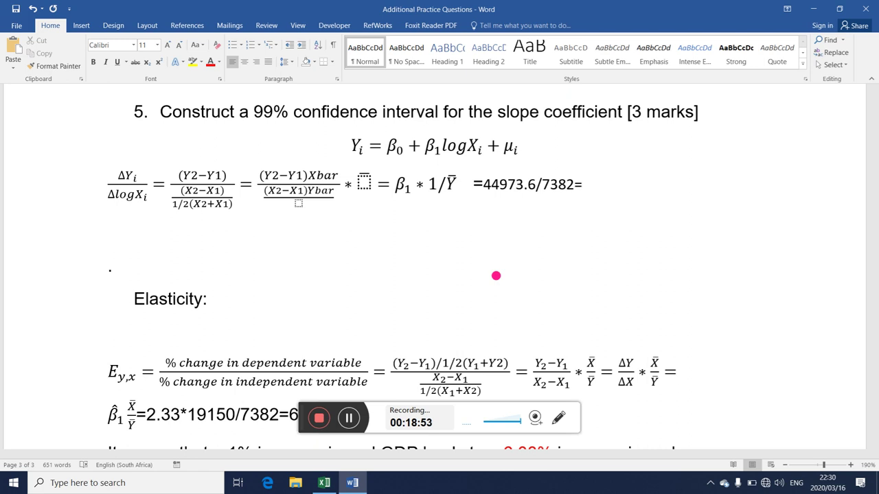
text(.09)
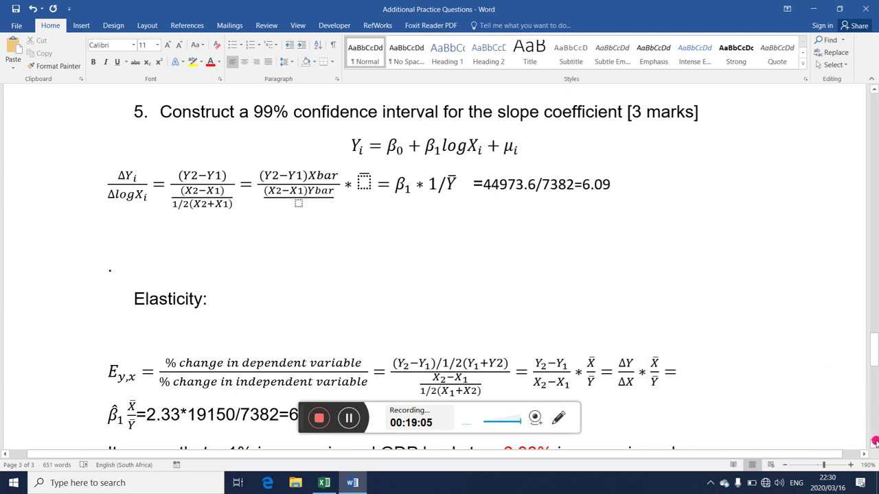
scroll(873, 443, down, 3)
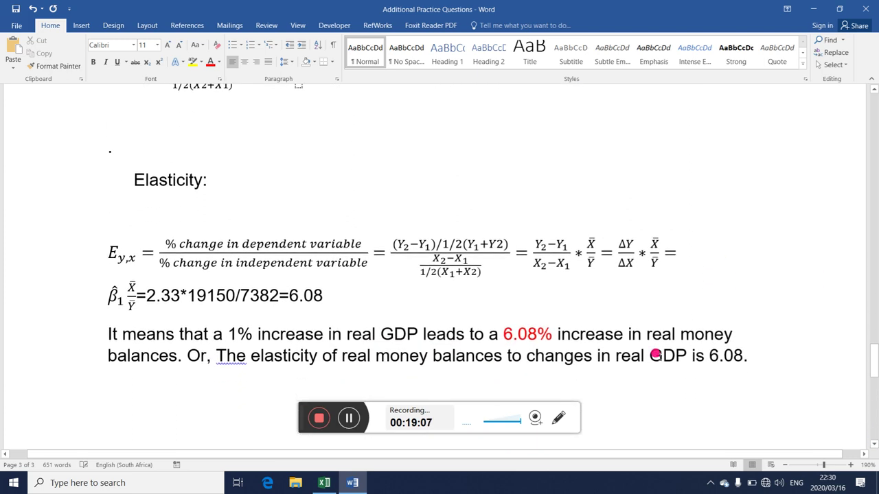
drag(876, 356, 876, 336)
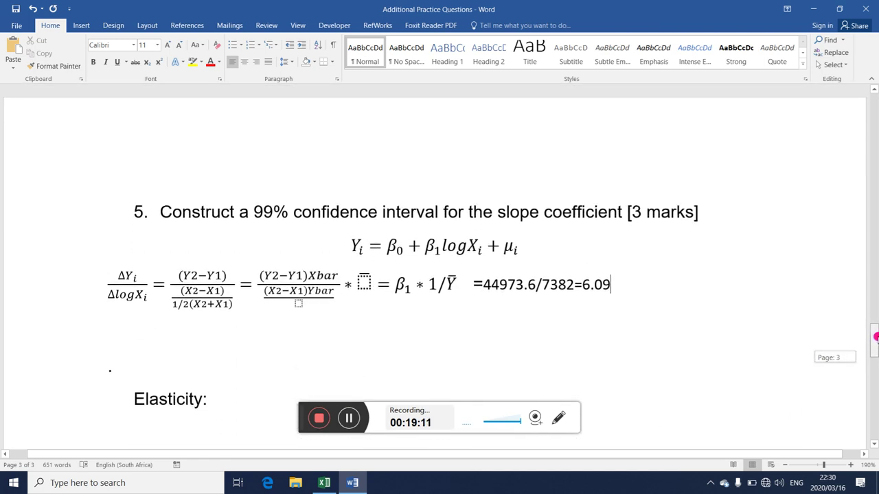